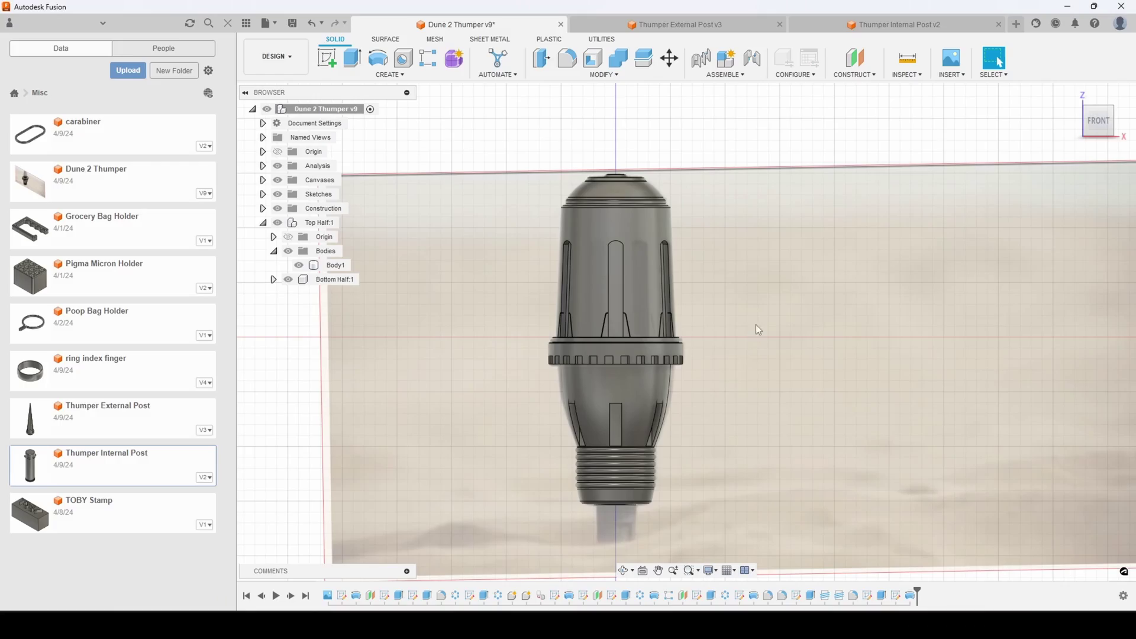
# Step: Inspect the top half's slot by hiding and re-showing Body1 and viewing it from above
pyautogui.moveTo(718, 290); pyautogui.dragTo(765, 262, button='middle')
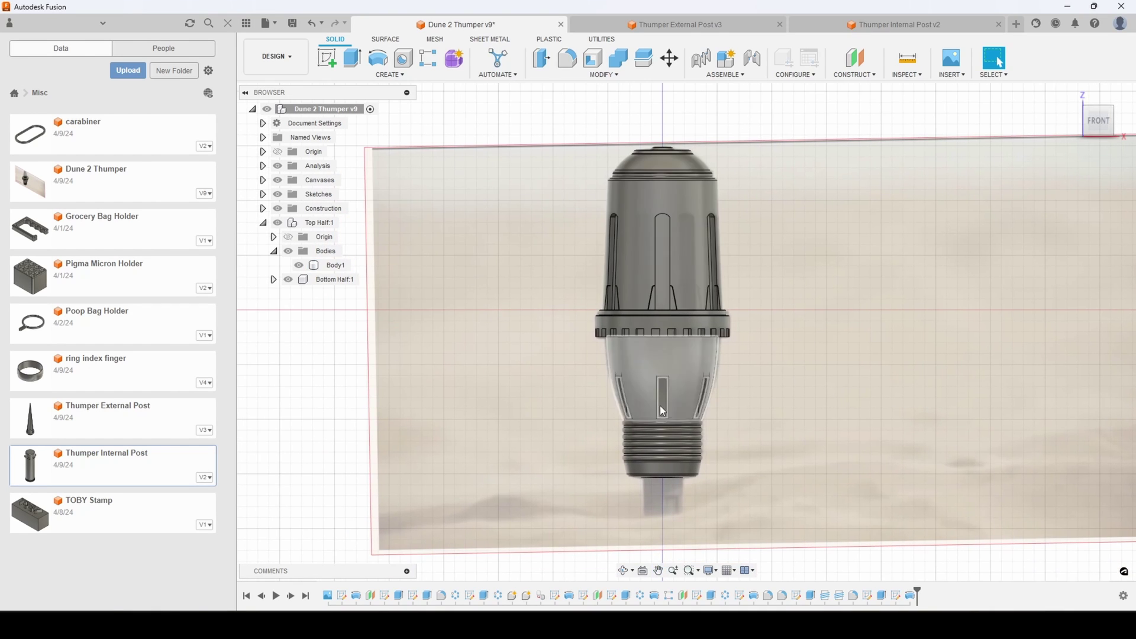
pyautogui.click(664, 235)
pyautogui.click(299, 265)
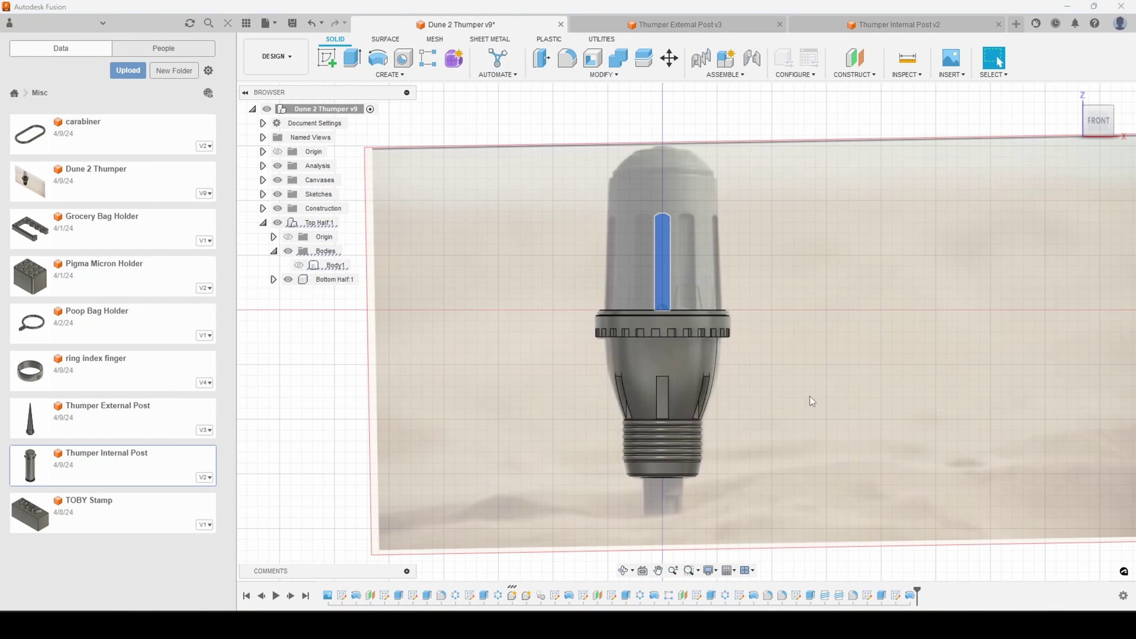
pyautogui.keyDown('shift'); pyautogui.moveTo(818, 396); pyautogui.dragTo(732, 265, button='middle'); pyautogui.keyUp('shift')
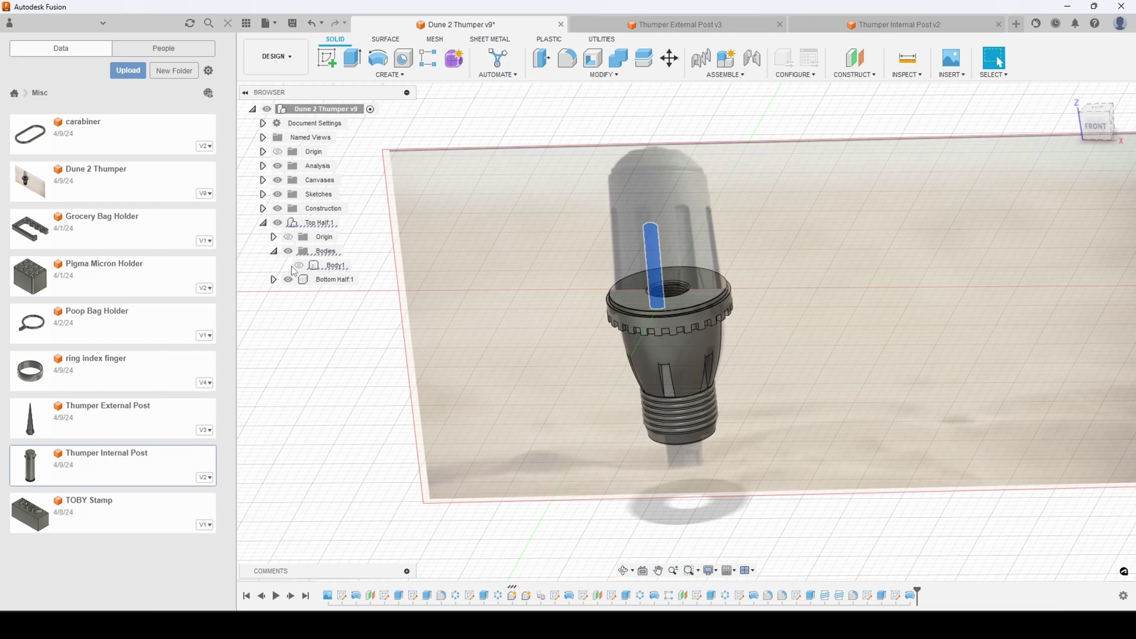
pyautogui.click(296, 265)
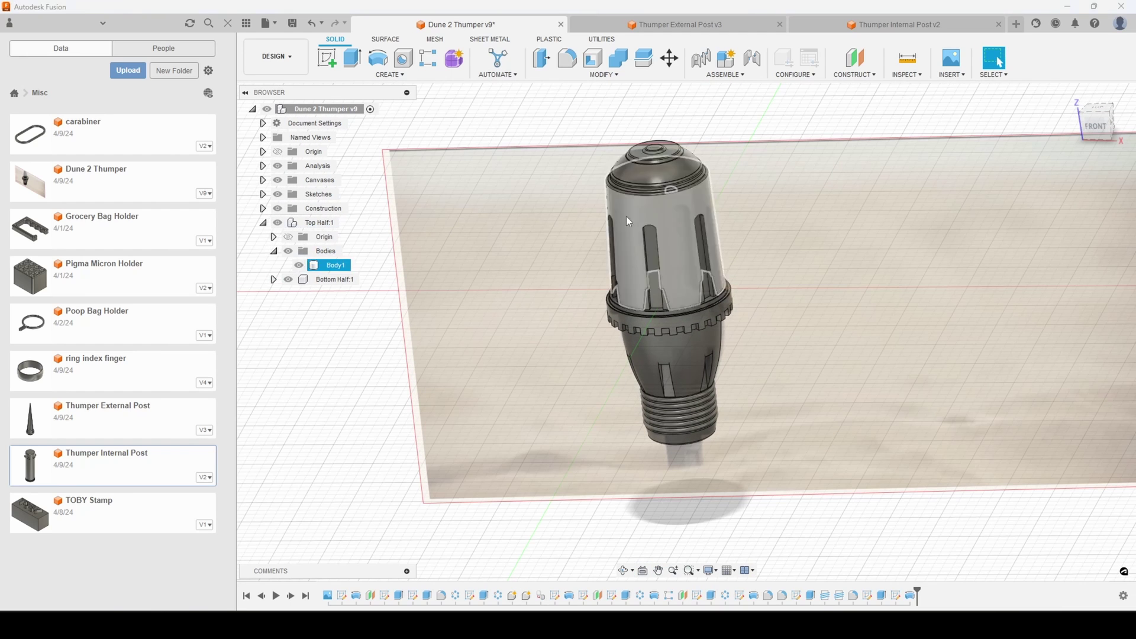
pyautogui.click(806, 257)
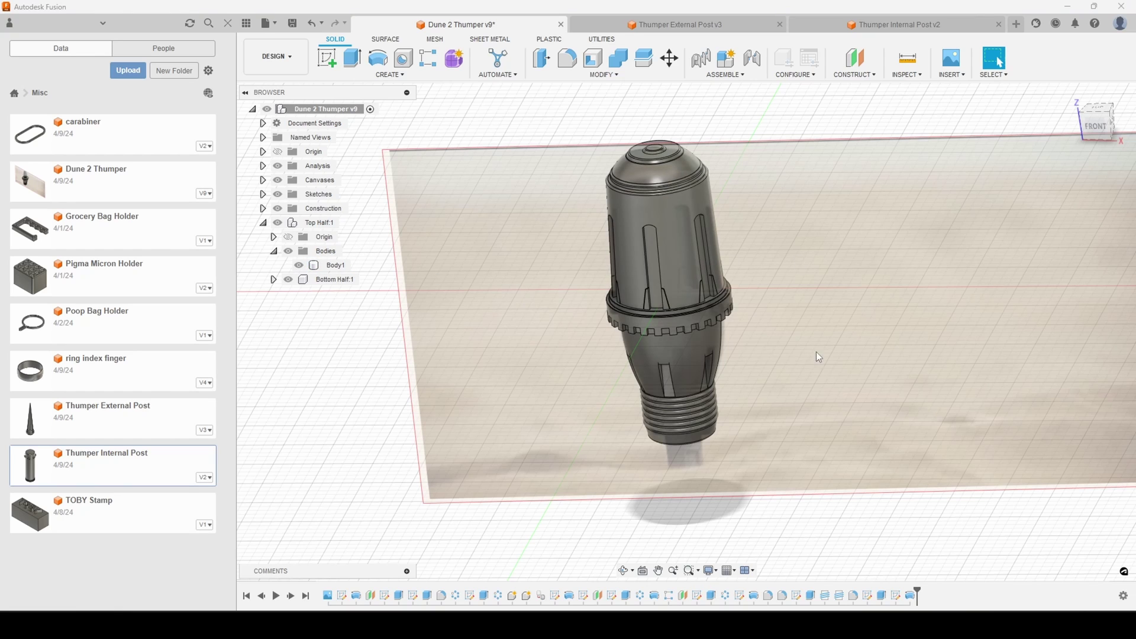
pyautogui.scroll(3, 784, 346)
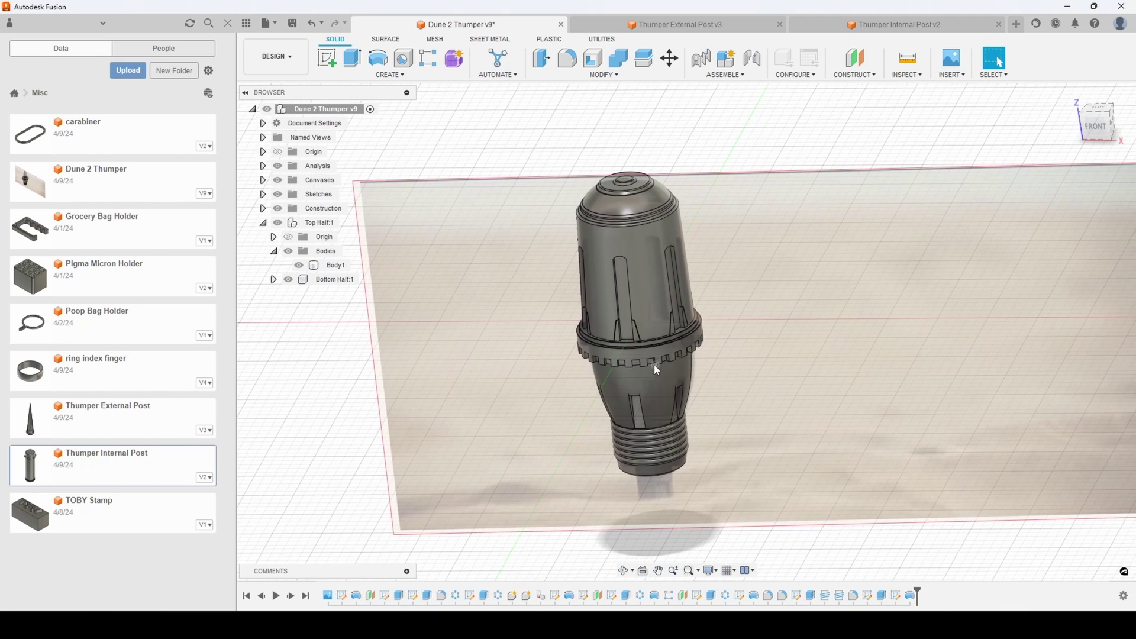
pyautogui.click(654, 364)
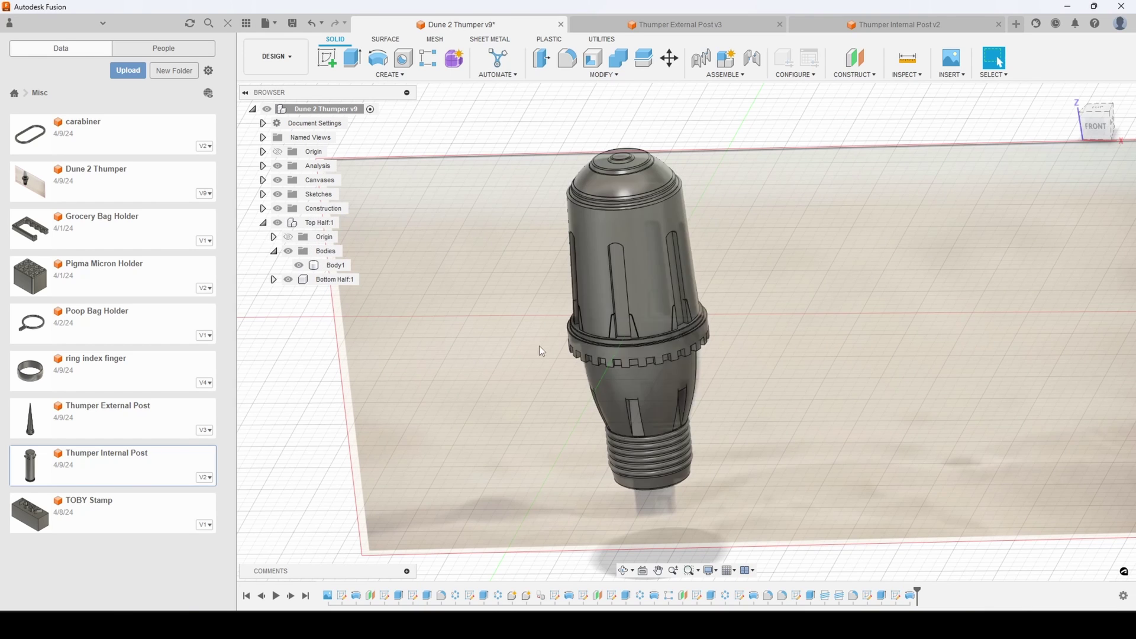
pyautogui.click(323, 265)
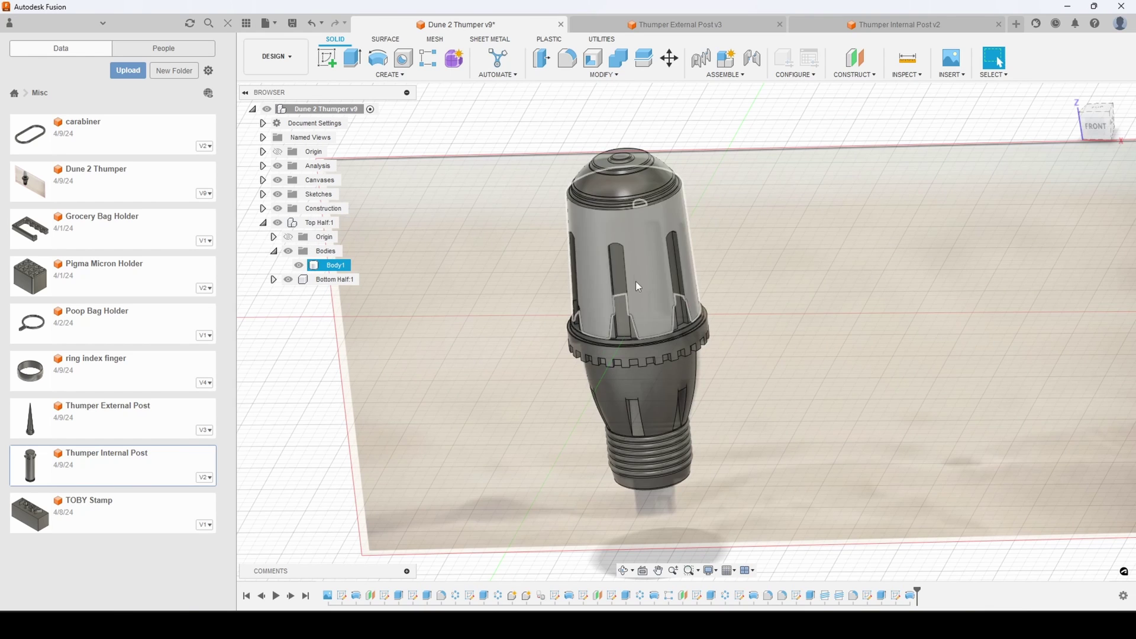
# Step: Look through the Thumper External Post and Internal Post designs, then return to Dune 2 Thumper
pyautogui.click(680, 28)
pyautogui.click(905, 32)
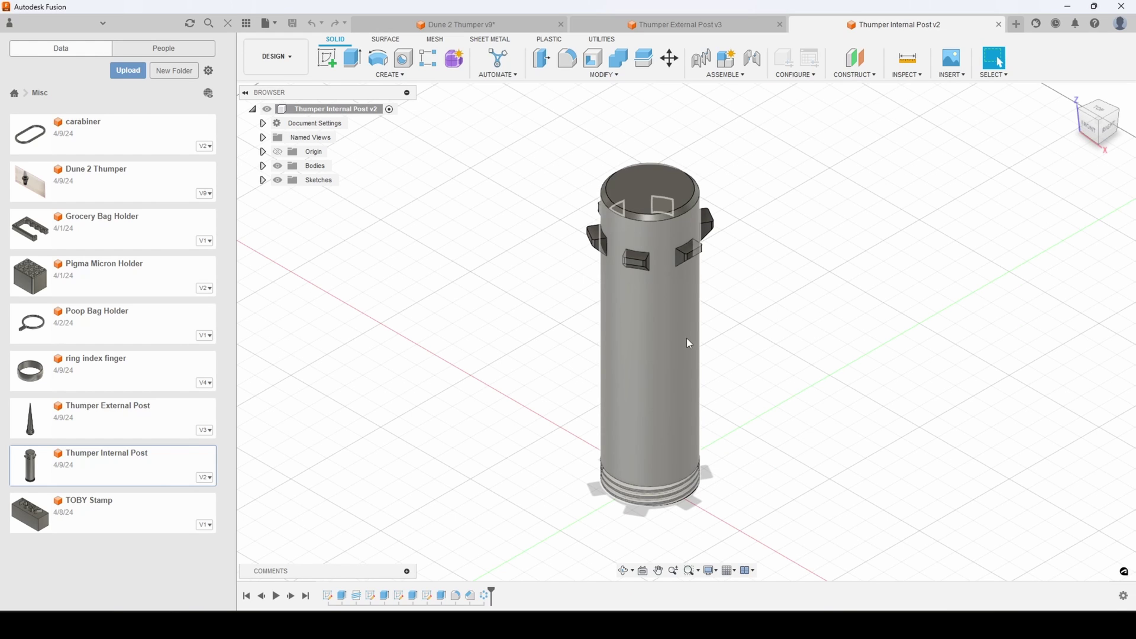
pyautogui.click(494, 29)
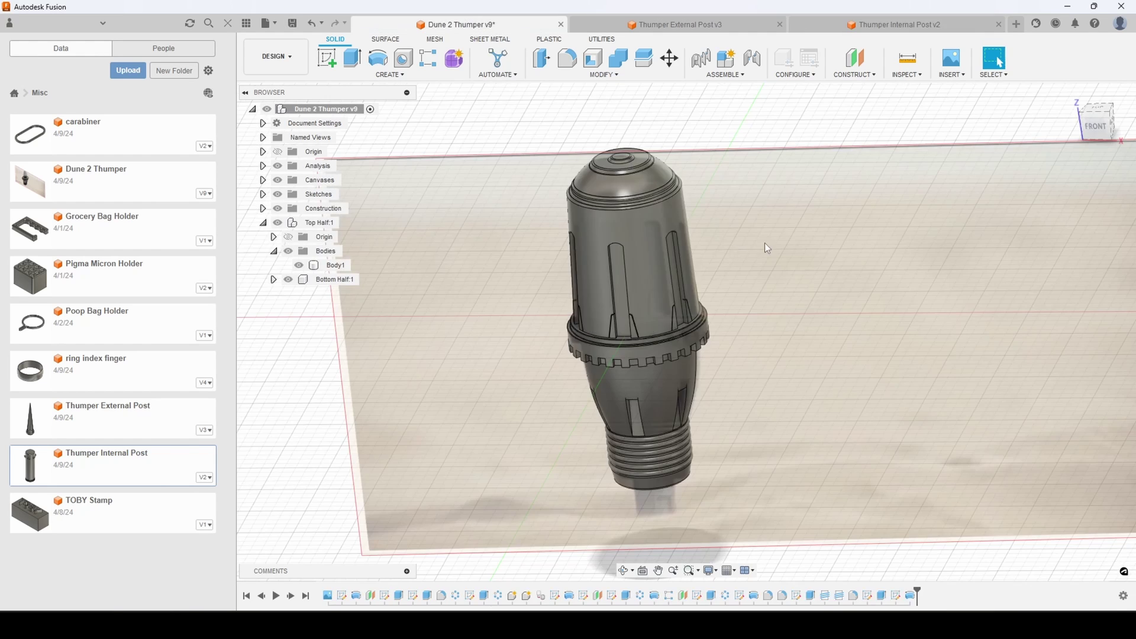
pyautogui.scroll(3, 545, 354)
pyautogui.scroll(-2, 644, 277)
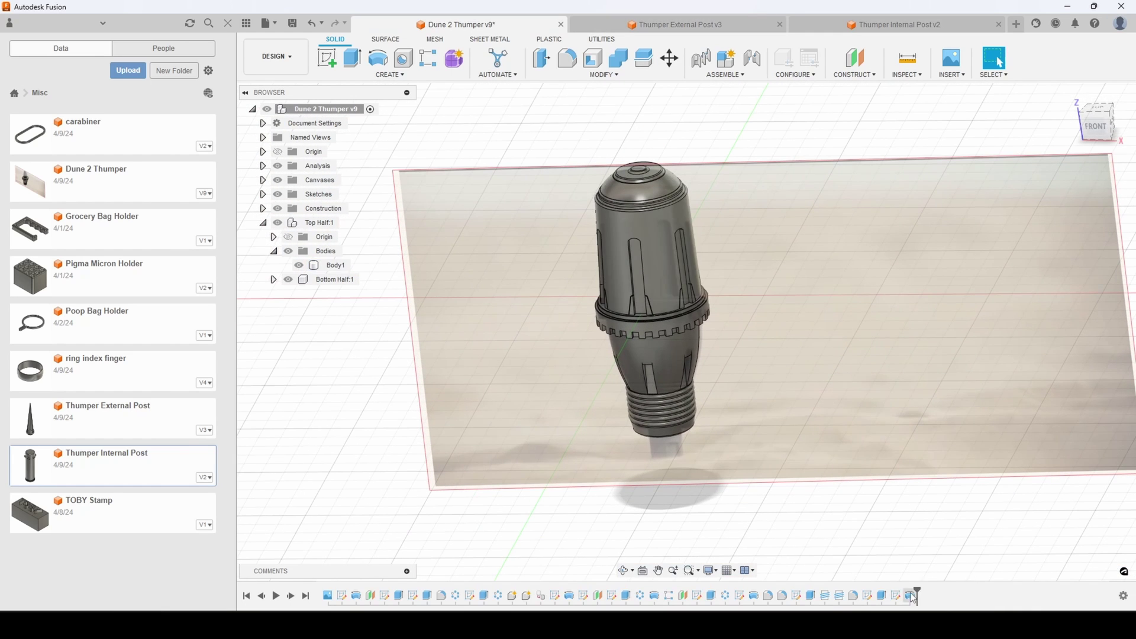
# Step: Roll history to the start, view from FRONT, and replay the sketch, revolve and slot sketch
pyautogui.moveTo(775, 595); pyautogui.dragTo(334, 597)
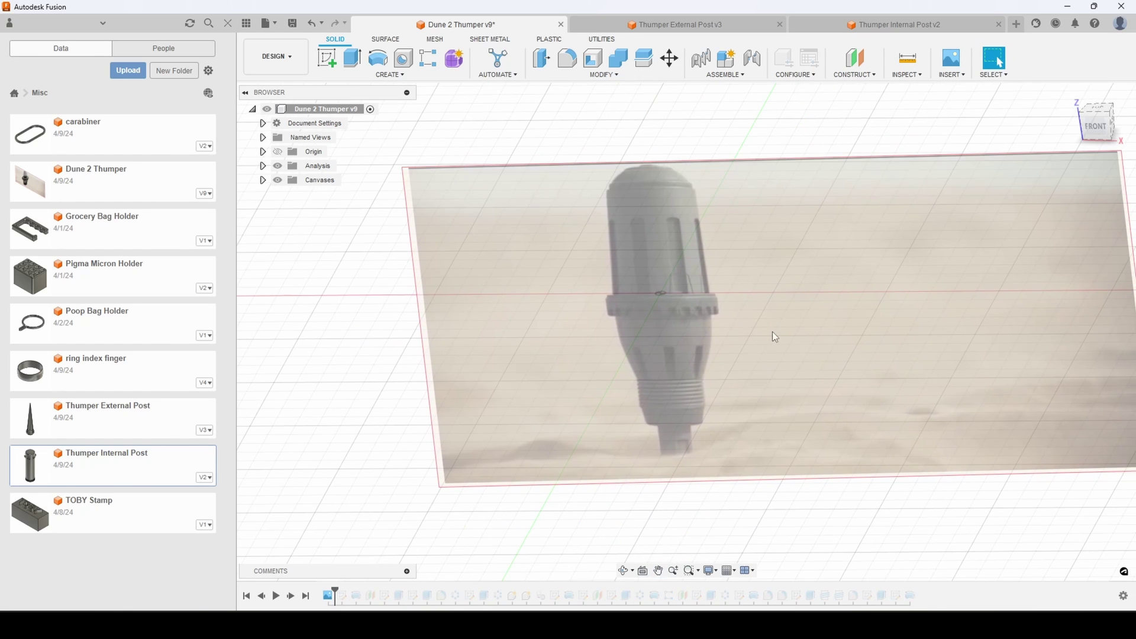
pyautogui.click(1093, 133)
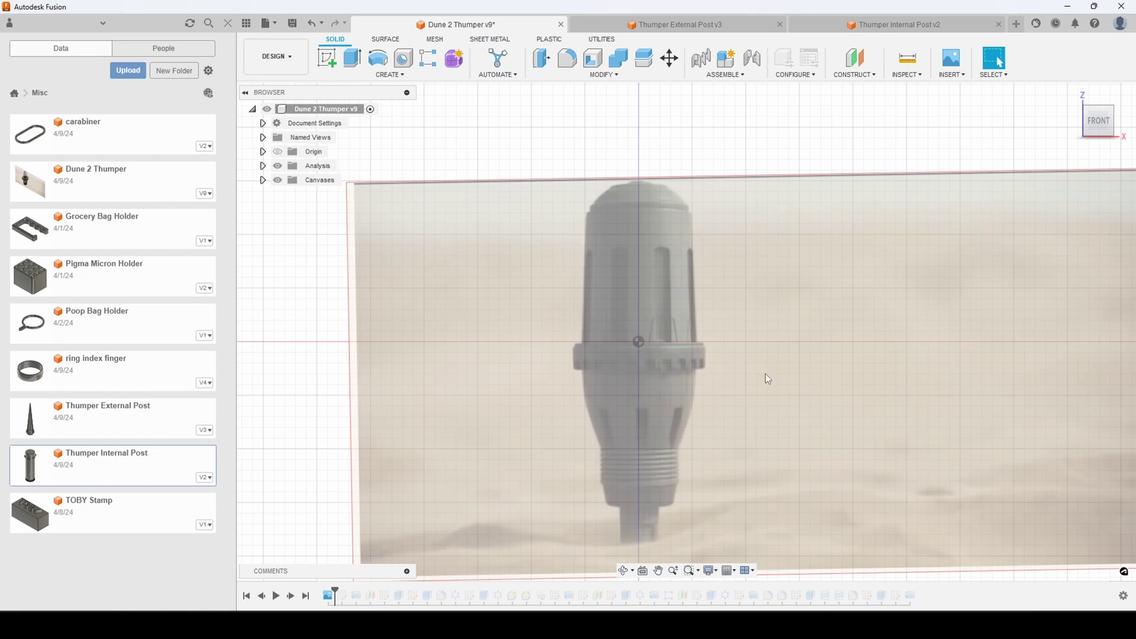
pyautogui.moveTo(342, 589); pyautogui.dragTo(348, 587)
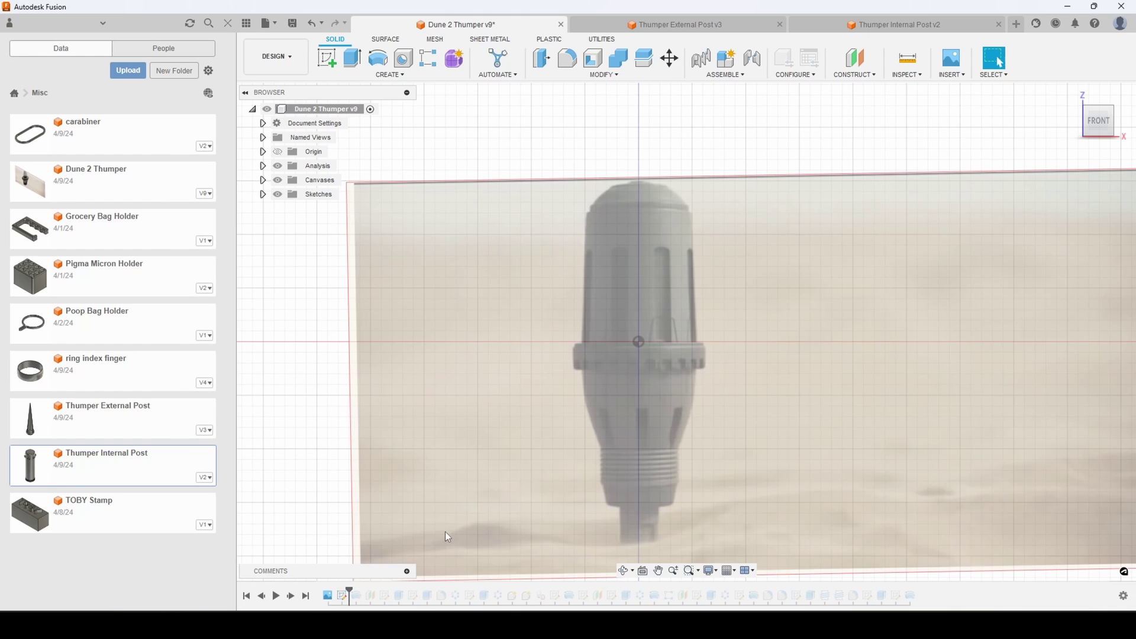
pyautogui.moveTo(350, 589); pyautogui.dragTo(363, 589)
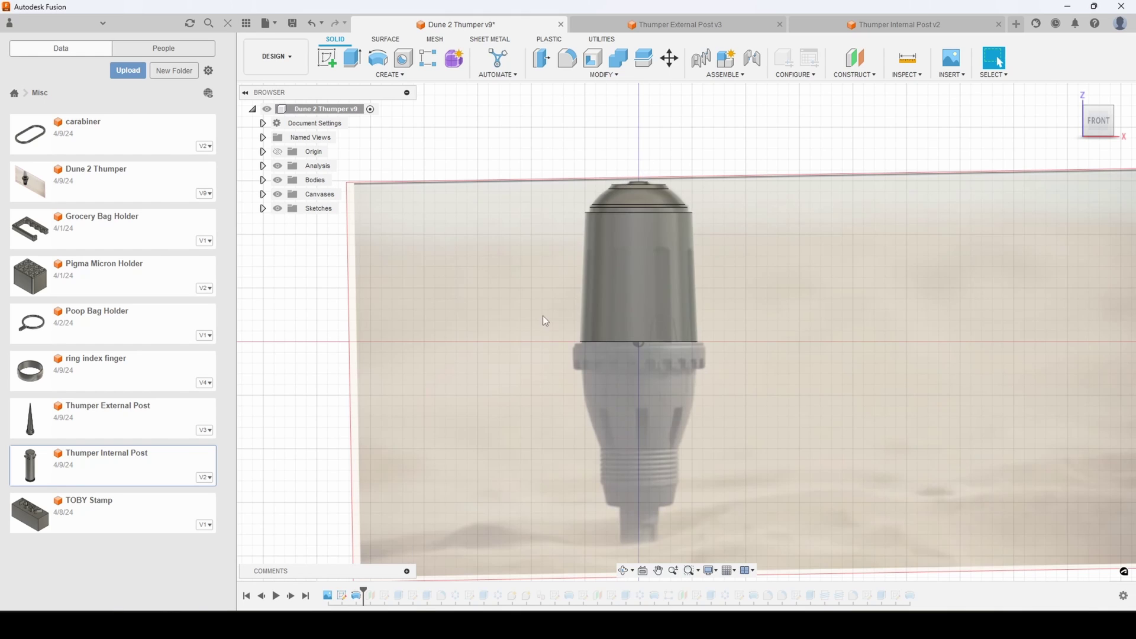
pyautogui.moveTo(363, 589); pyautogui.dragTo(407, 589)
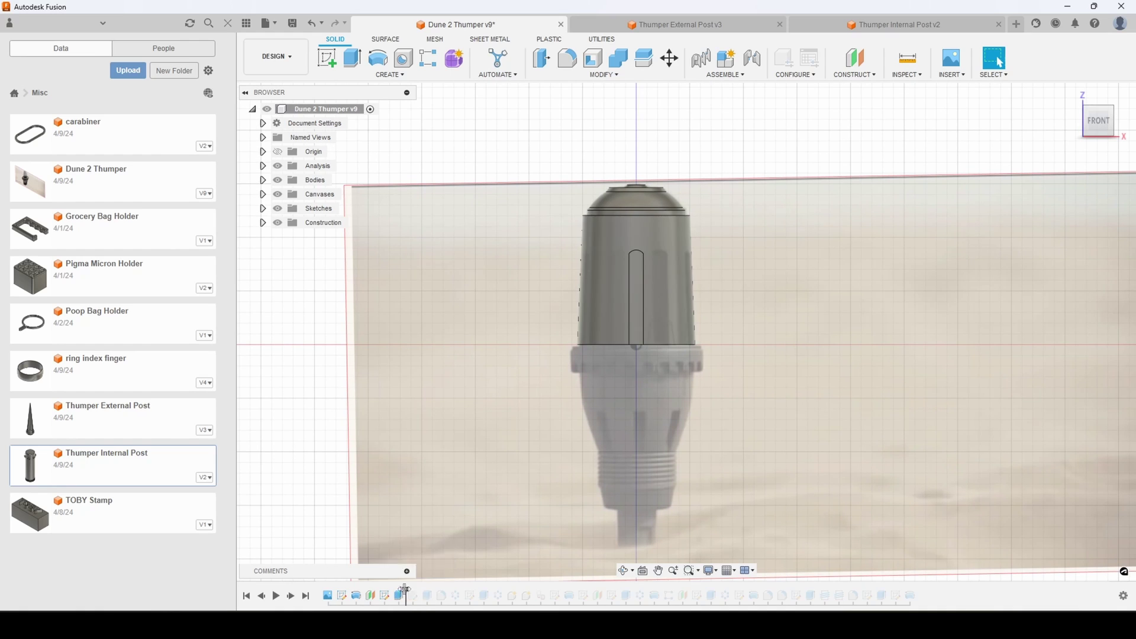
# Step: Replay the slot extrude and circular pattern so slots repeat around the top half's side
pyautogui.moveTo(405, 588); pyautogui.dragTo(432, 592)
pyautogui.scroll(-3, 642, 319)
pyautogui.scroll(8, 645, 318)
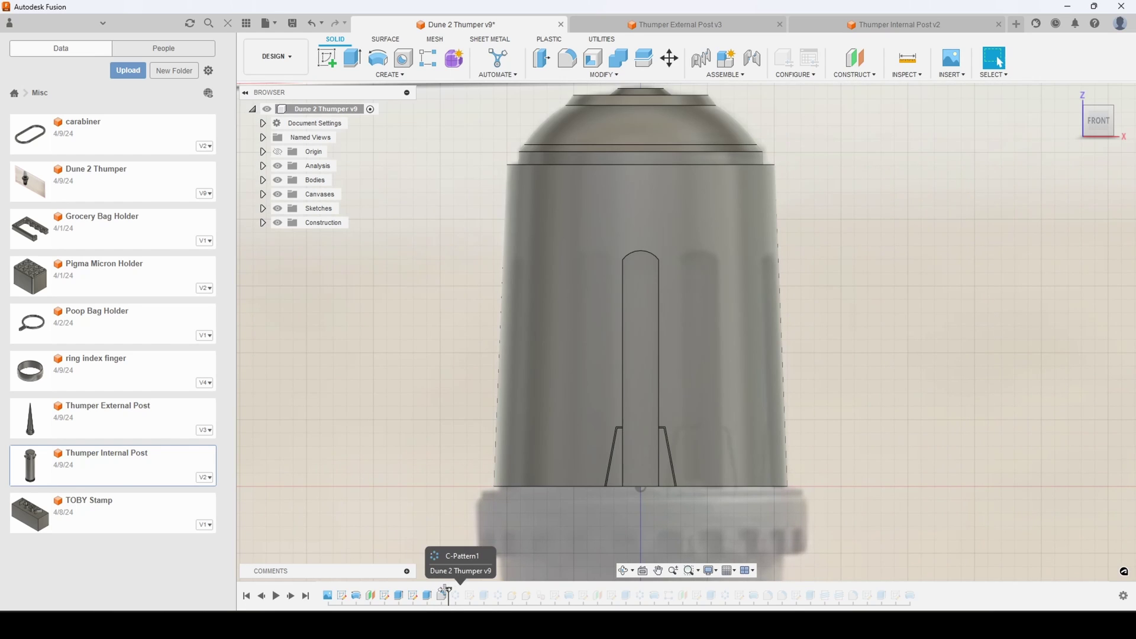
pyautogui.moveTo(436, 592); pyautogui.dragTo(448, 592)
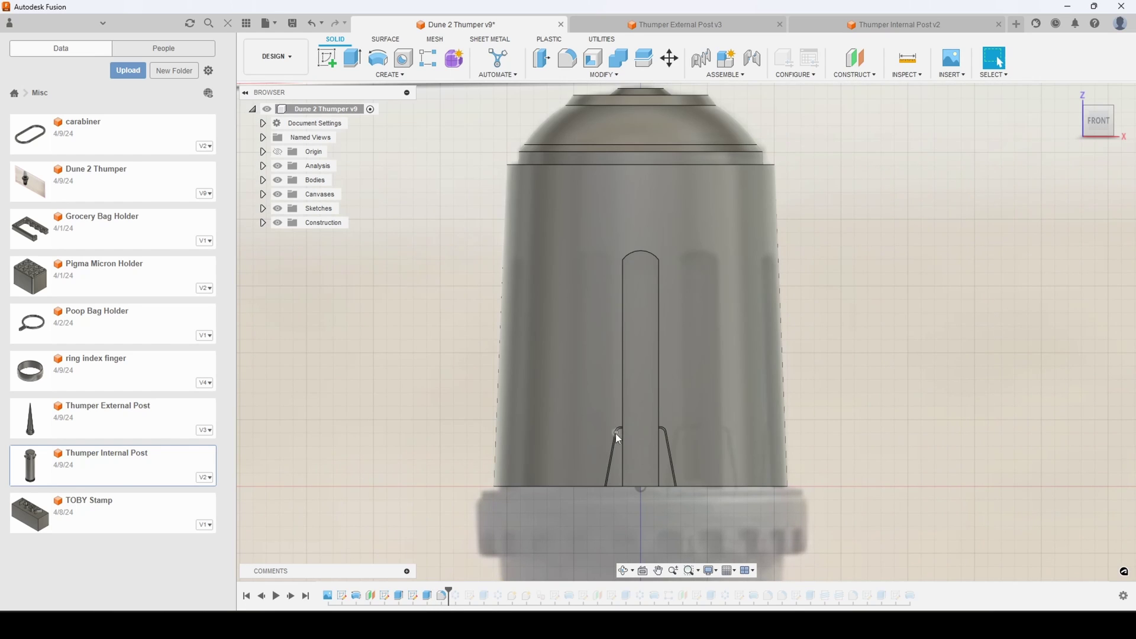
pyautogui.moveTo(449, 591); pyautogui.dragTo(464, 592)
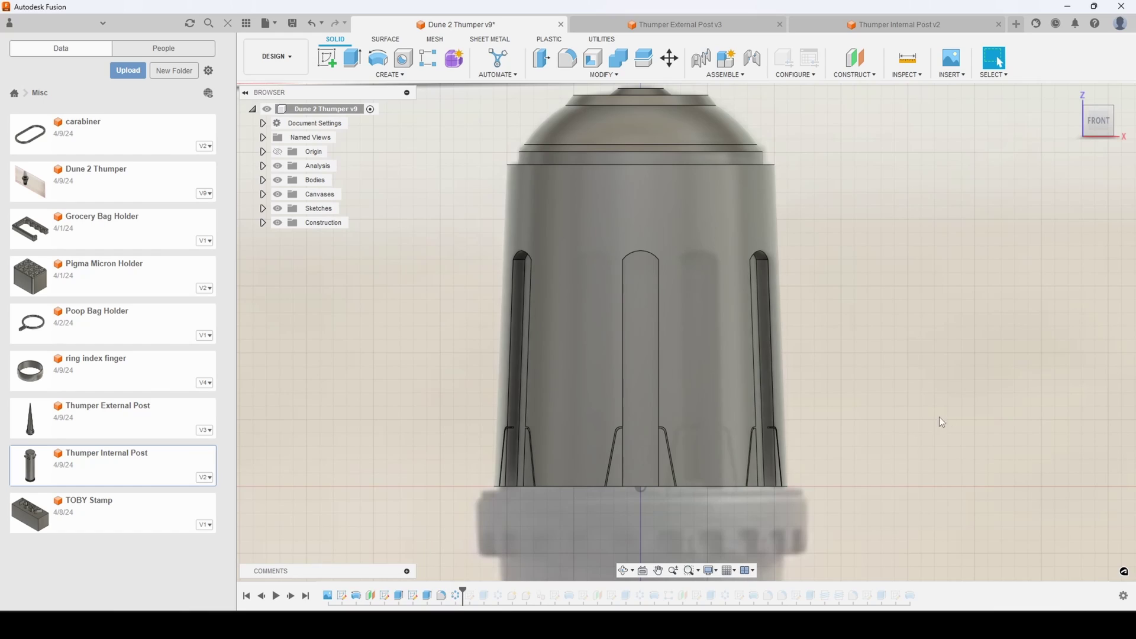
pyautogui.keyDown('shift'); pyautogui.moveTo(950, 420); pyautogui.dragTo(992, 453, button='middle'); pyautogui.keyUp('shift')
# Step: Advance history past the tabbed inner bore and the cut-paste into the Top Half component
pyautogui.scroll(5, 988, 444)
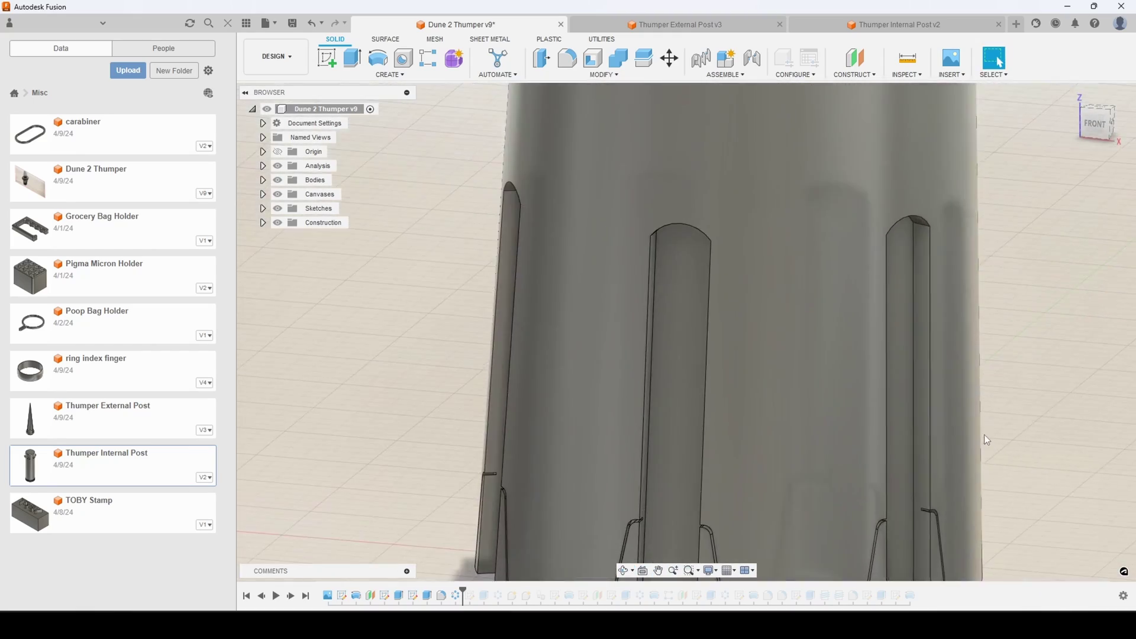
pyautogui.scroll(-5, 984, 440)
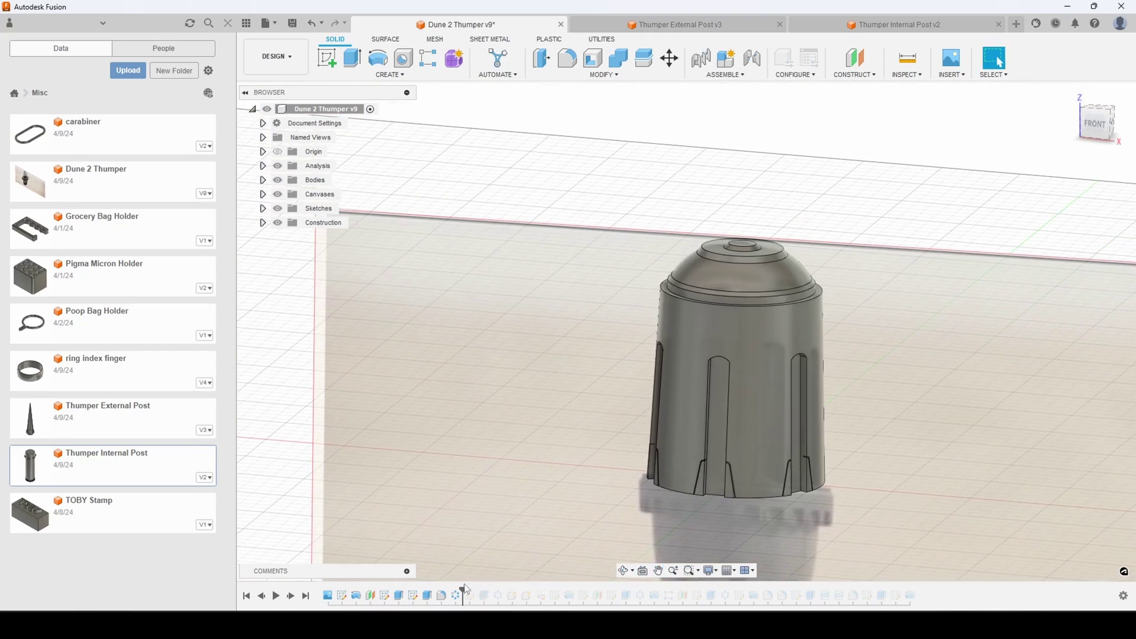
pyautogui.moveTo(466, 589); pyautogui.dragTo(491, 590)
pyautogui.moveTo(833, 452)
pyautogui.keyDown('shift'); pyautogui.mouseDown(button='middle')
pyautogui.moveTo(998, 480)
pyautogui.moveTo(935, 161)
pyautogui.moveTo(812, 319)
pyautogui.moveTo(744, 346)
pyautogui.mouseUp(button='middle'); pyautogui.keyUp('shift')
pyautogui.scroll(5, 743, 346)
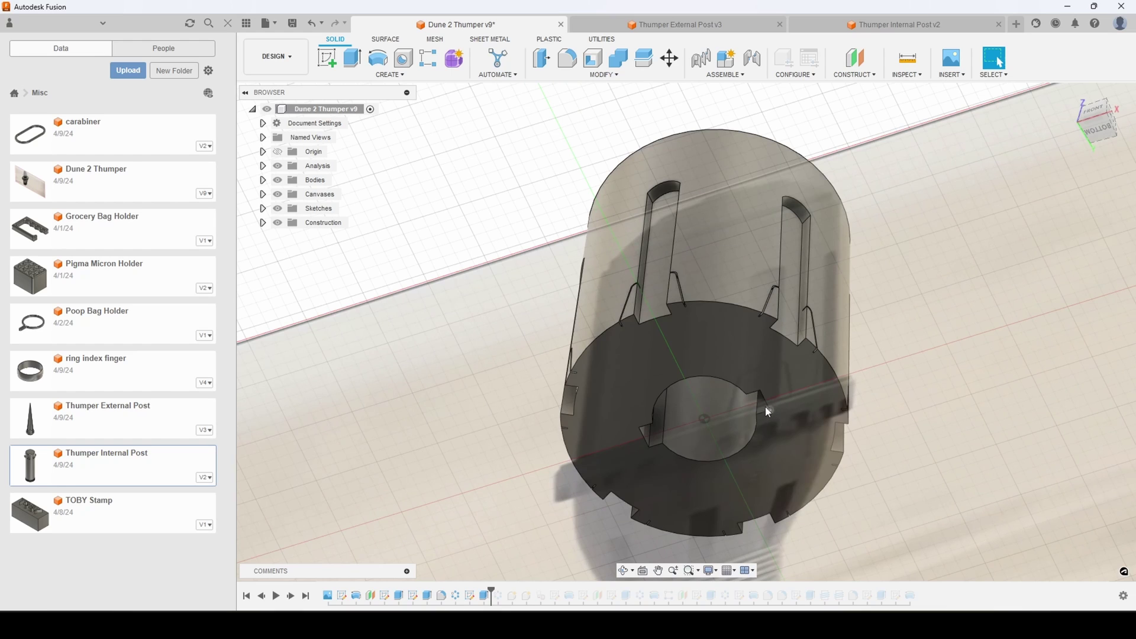
pyautogui.moveTo(497, 594); pyautogui.dragTo(502, 594)
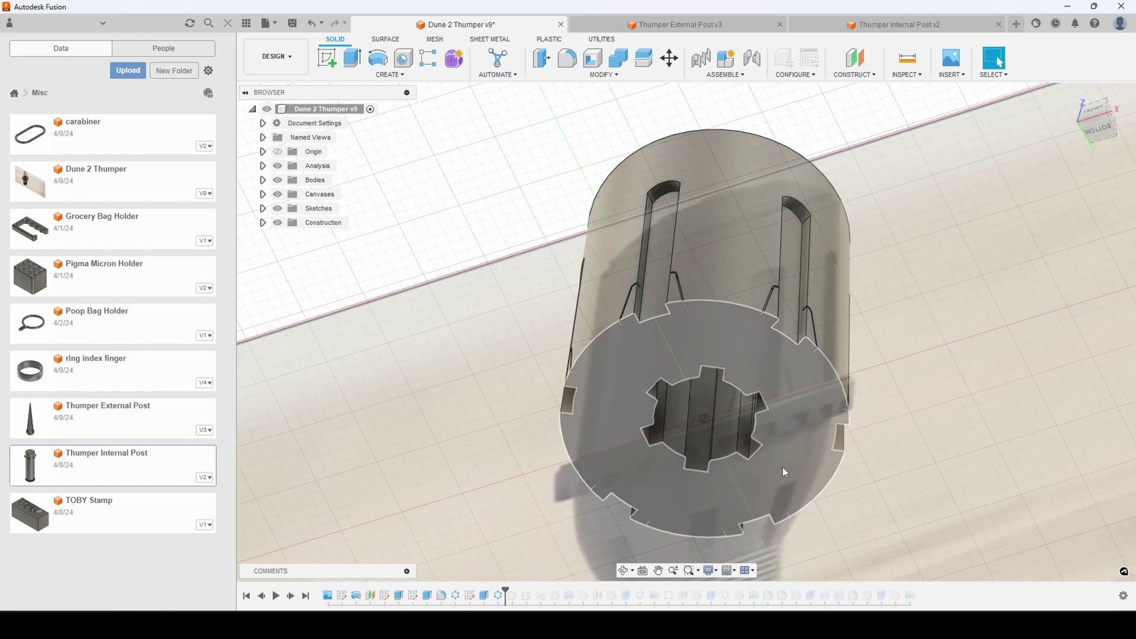
pyautogui.moveTo(504, 590); pyautogui.dragTo(562, 590)
pyautogui.keyDown('shift'); pyautogui.moveTo(576, 332); pyautogui.dragTo(773, 242, button='middle'); pyautogui.keyUp('shift')
# Step: Replay the Bottom Half body, hide Body1, and step forward to C-Pattern1
pyautogui.scroll(2, 773, 315)
pyautogui.scroll(-6, 773, 315)
pyautogui.scroll(1, 739, 260)
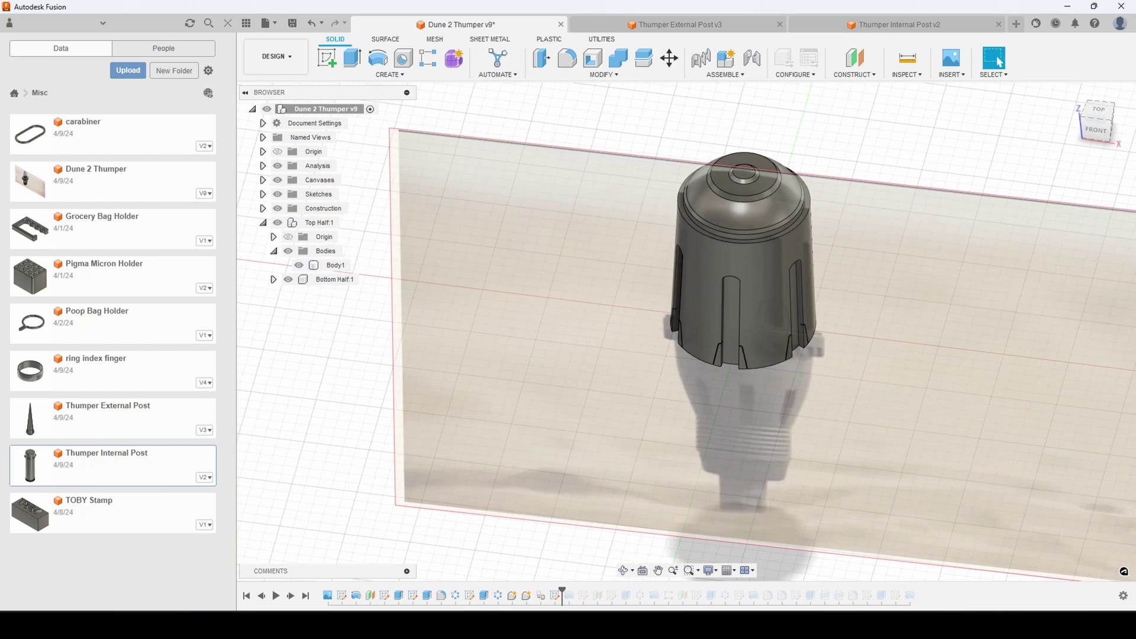
pyautogui.moveTo(562, 589); pyautogui.dragTo(577, 596)
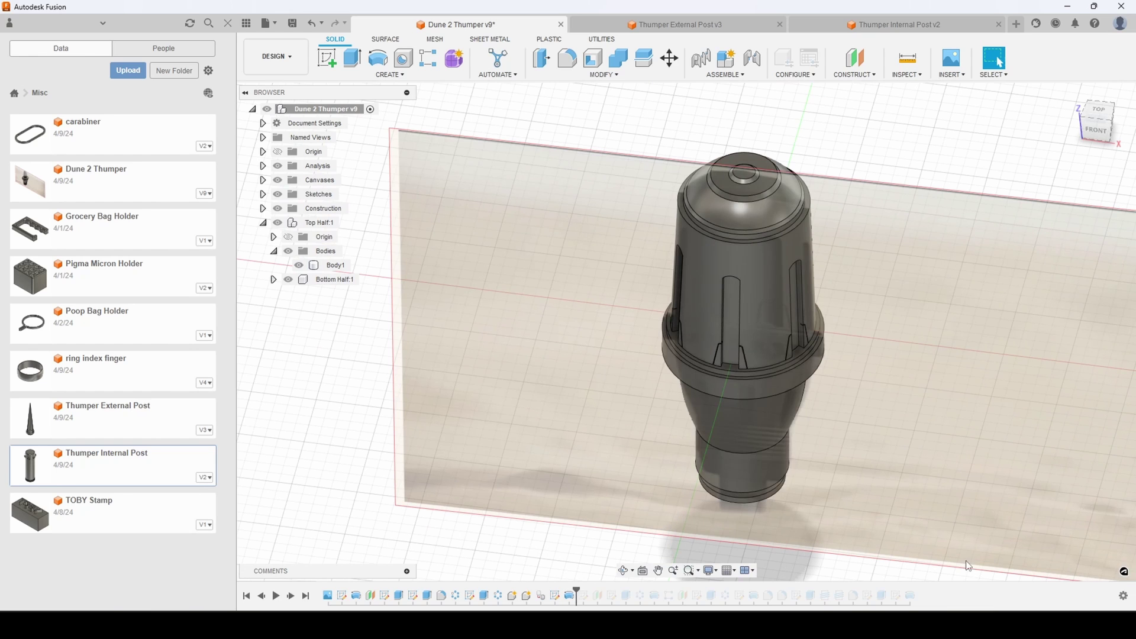
pyautogui.keyDown('shift'); pyautogui.moveTo(863, 468); pyautogui.dragTo(773, 513, button='middle'); pyautogui.keyUp('shift')
pyautogui.scroll(3, 764, 492)
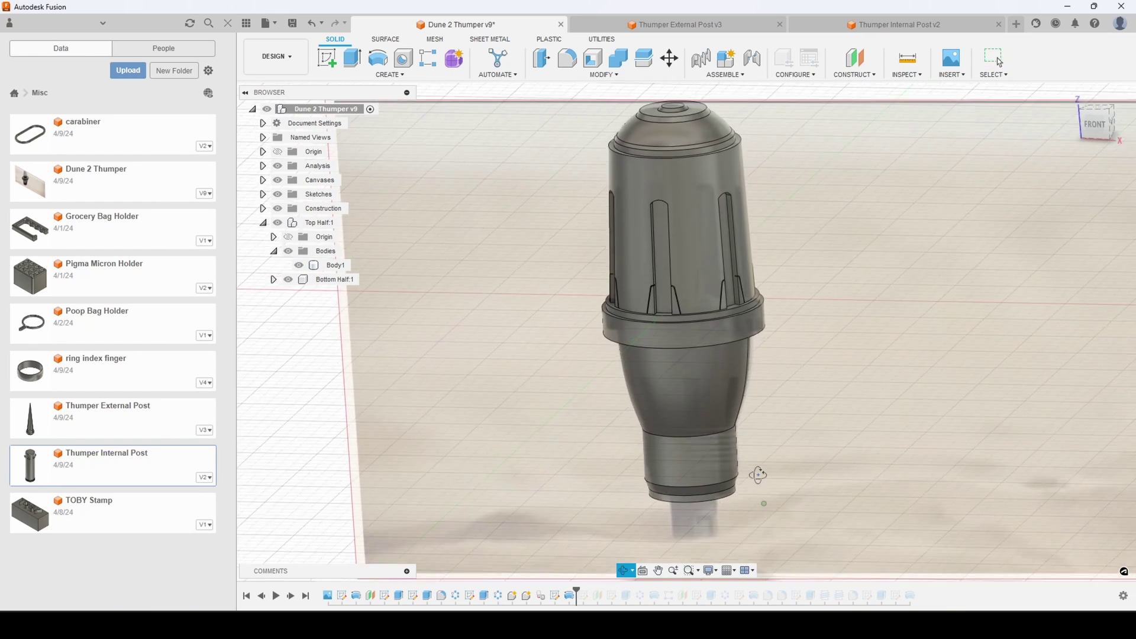
pyautogui.click(298, 266)
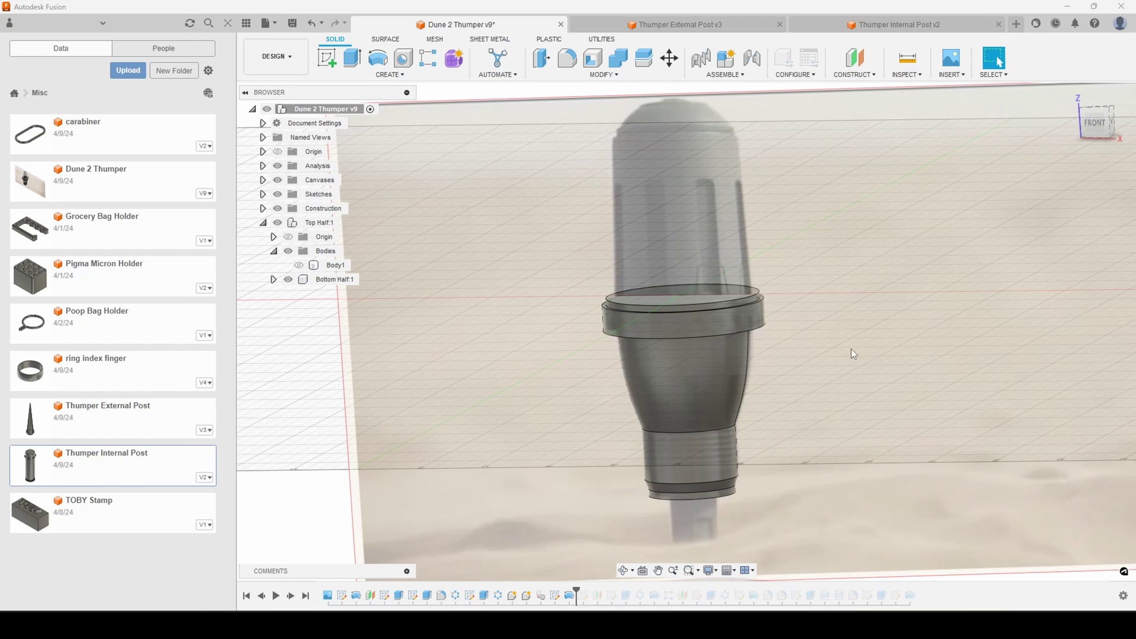
pyautogui.moveTo(577, 592); pyautogui.dragTo(618, 590)
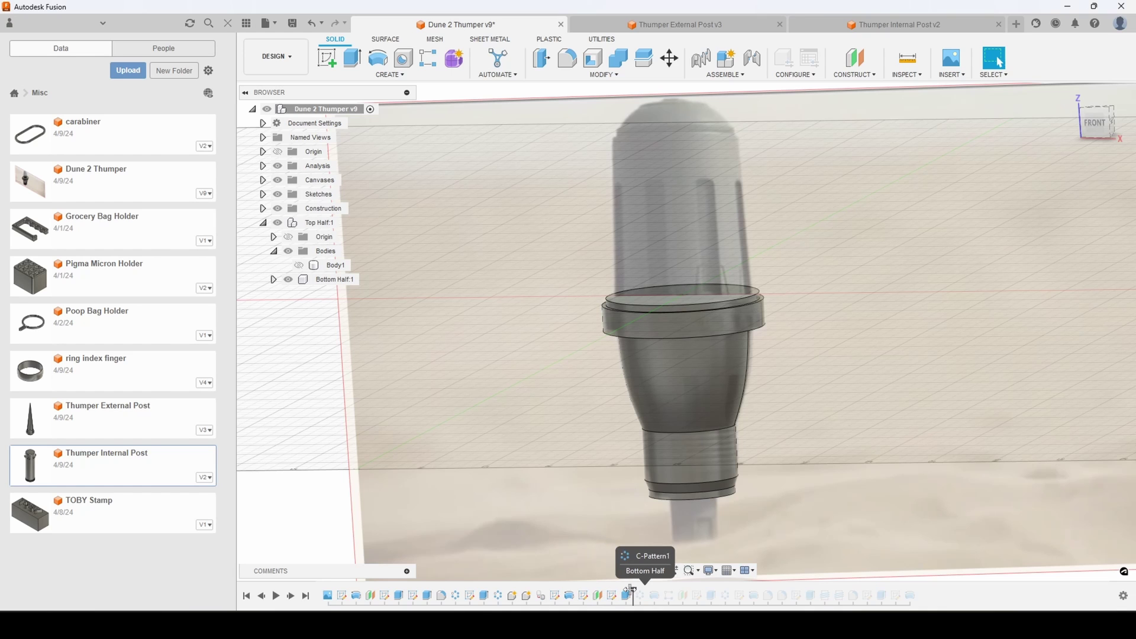
# Step: Replay the bottom half's circular pattern of slots, checking it from below
pyautogui.keyDown('shift'); pyautogui.moveTo(728, 514); pyautogui.dragTo(786, 438, button='middle'); pyautogui.keyUp('shift')
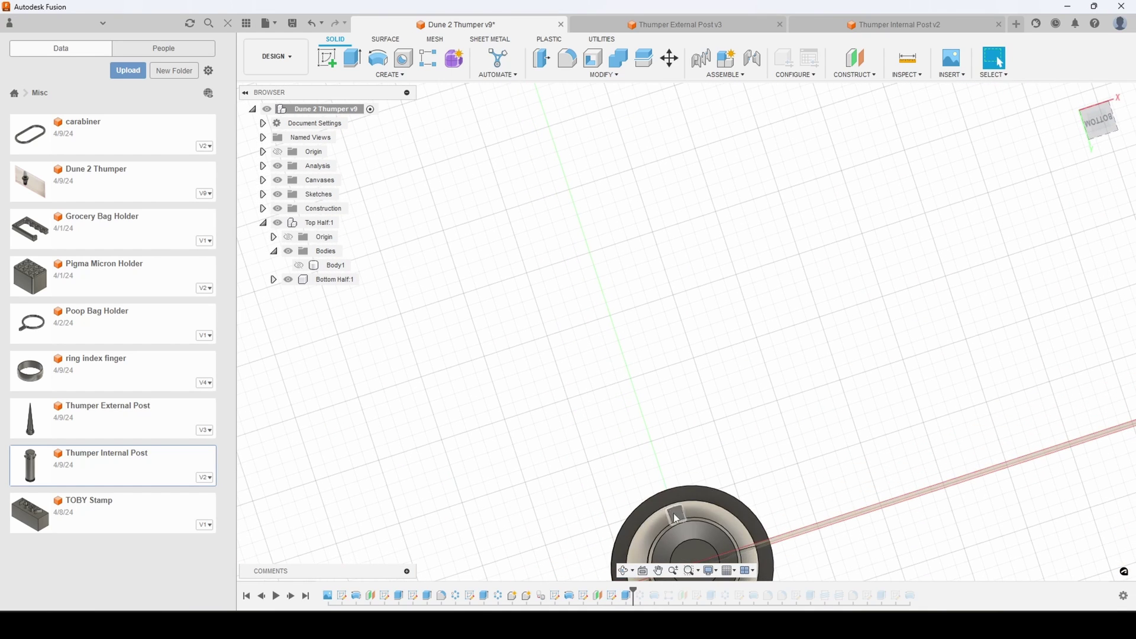
pyautogui.scroll(-1, 666, 512)
pyautogui.scroll(3, 691, 525)
pyautogui.scroll(3, 680, 532)
pyautogui.scroll(-4, 704, 301)
pyautogui.scroll(-3, 720, 355)
pyautogui.scroll(2, 673, 286)
pyautogui.moveTo(633, 593); pyautogui.dragTo(645, 594)
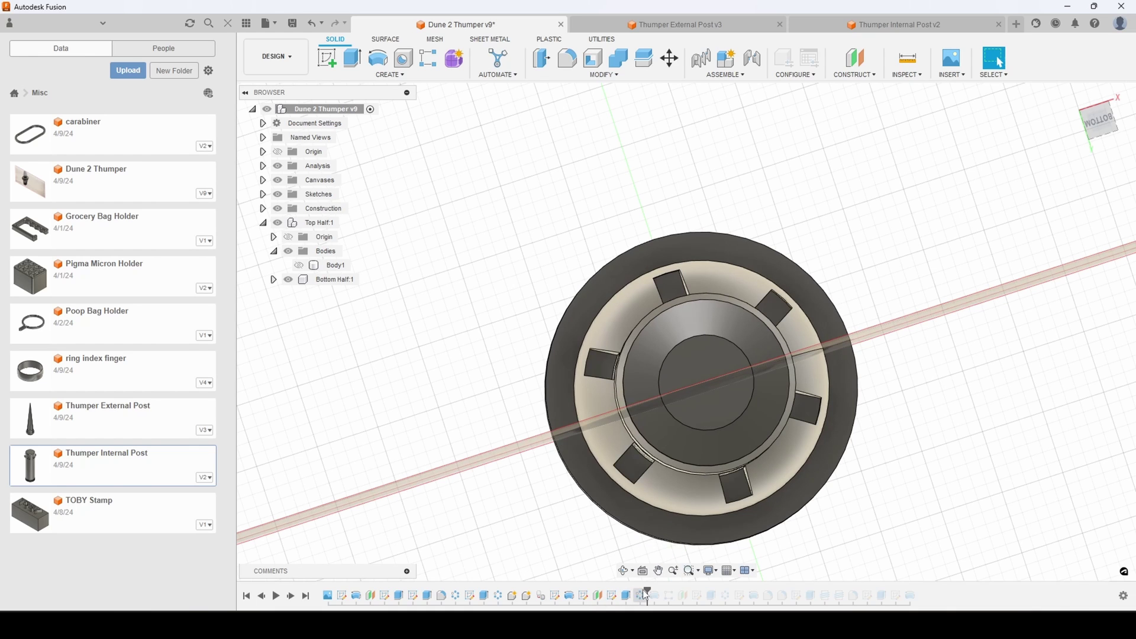
pyautogui.keyDown('shift'); pyautogui.moveTo(793, 331); pyautogui.dragTo(778, 389, button='middle'); pyautogui.keyUp('shift')
# Step: Step forward to C-Pattern2 so the external threads appear below the slotted section
pyautogui.scroll(-2, 778, 388)
pyautogui.moveTo(646, 593); pyautogui.dragTo(662, 592)
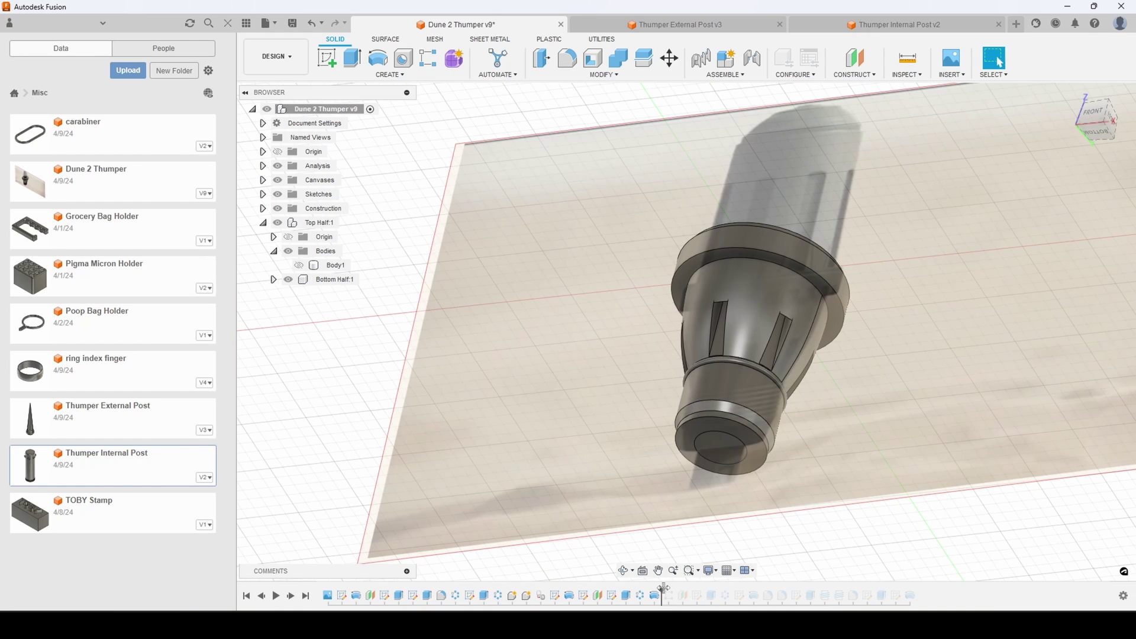
pyautogui.moveTo(664, 588); pyautogui.dragTo(677, 591)
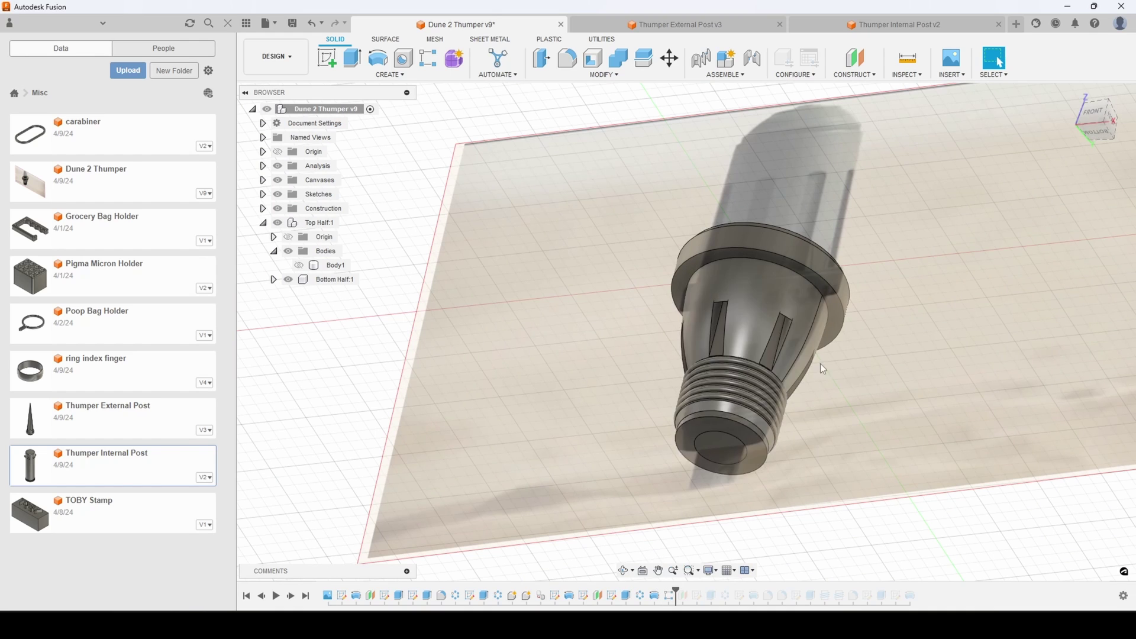
pyautogui.keyDown('shift'); pyautogui.moveTo(834, 343); pyautogui.dragTo(856, 389, button='middle'); pyautogui.keyUp('shift')
# Step: Replay the notch cut and its pattern, forming the notched ring around the collar's lower edge
pyautogui.moveTo(676, 589); pyautogui.dragTo(717, 591)
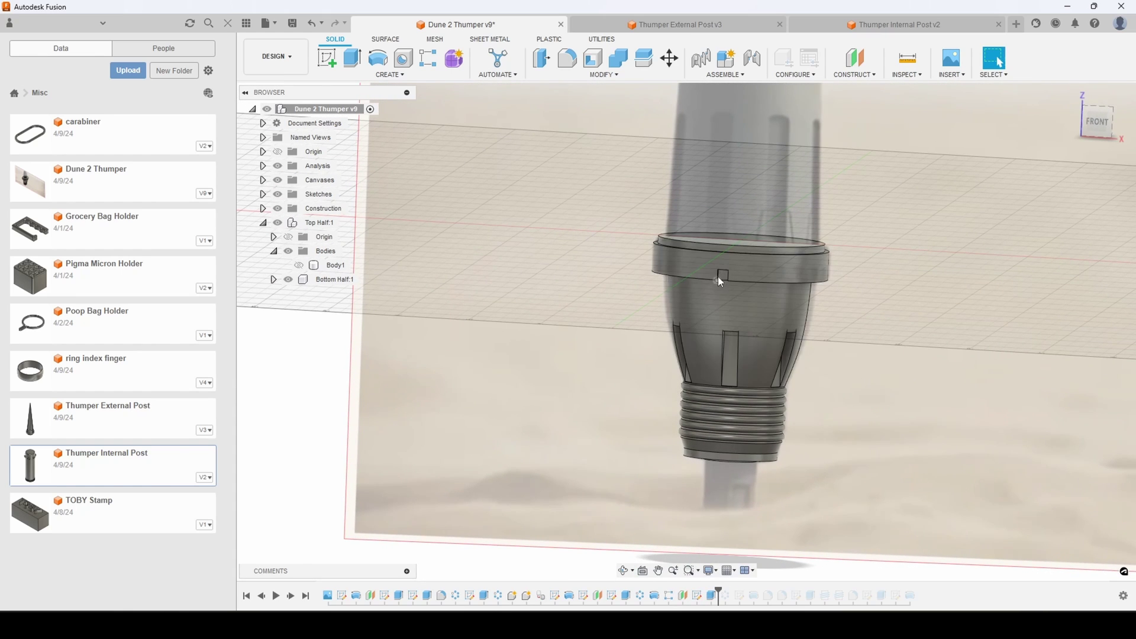
pyautogui.keyDown('shift'); pyautogui.moveTo(844, 417); pyautogui.dragTo(716, 356, button='middle'); pyautogui.keyUp('shift')
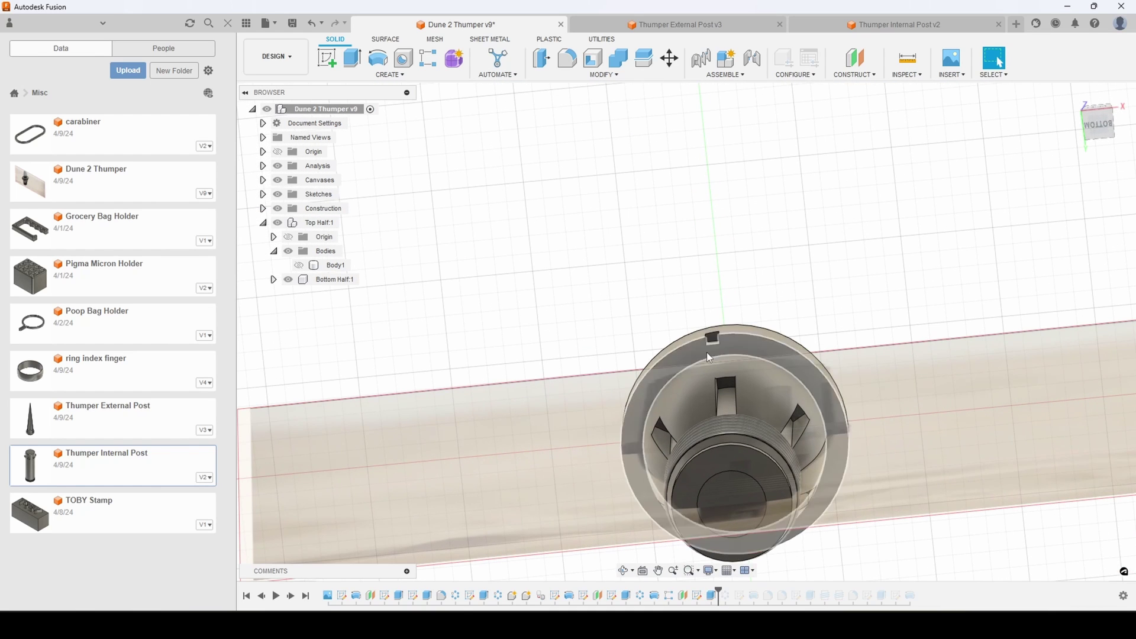
pyautogui.keyDown('shift'); pyautogui.moveTo(711, 345); pyautogui.dragTo(718, 384, button='middle'); pyautogui.keyUp('shift')
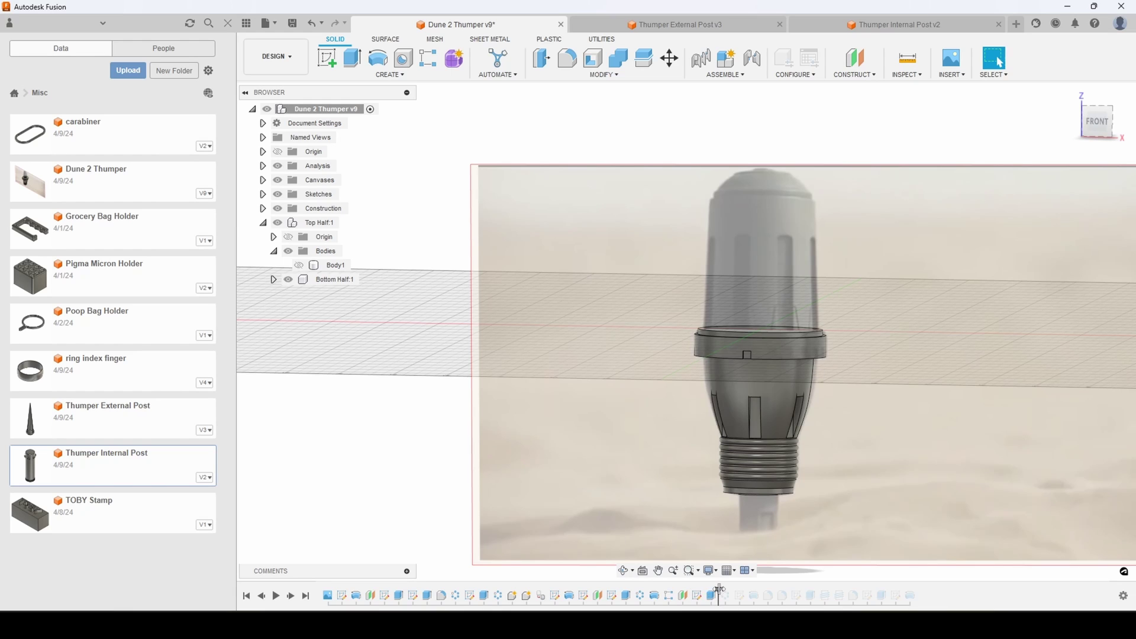
pyautogui.moveTo(719, 588); pyautogui.dragTo(733, 589)
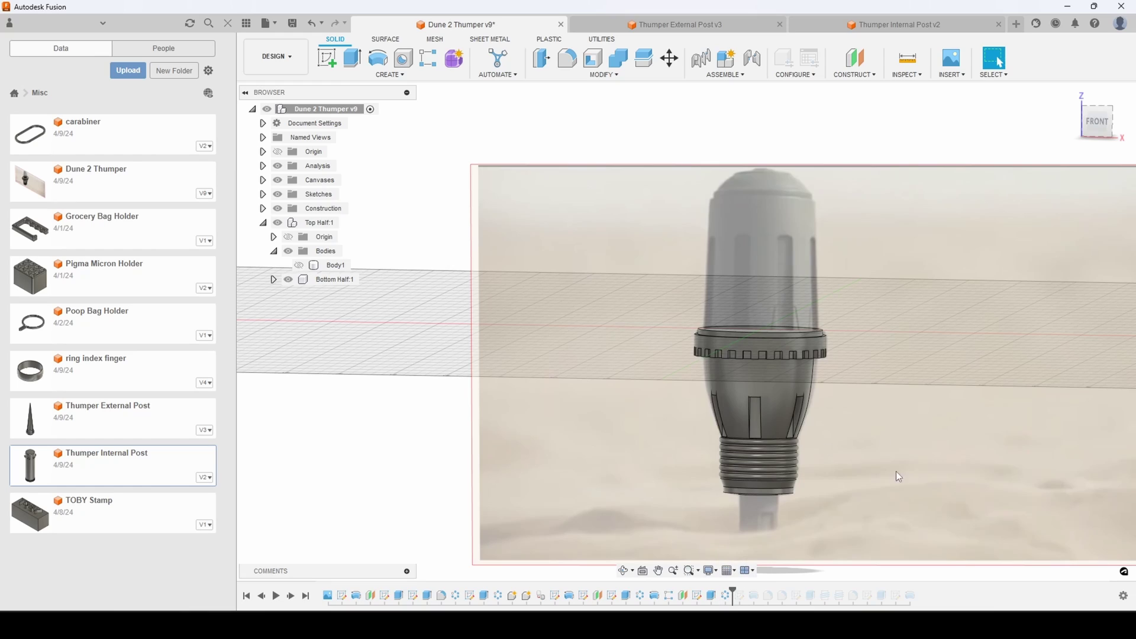
pyautogui.keyDown('shift'); pyautogui.moveTo(903, 464); pyautogui.dragTo(839, 504, button='middle'); pyautogui.keyUp('shift')
# Step: Compare the thread fillets by stepping back and forth, then advance past Fillet2 to Extrude5
pyautogui.moveTo(734, 592); pyautogui.dragTo(761, 593)
pyautogui.scroll(2, 797, 499)
pyautogui.scroll(5, 797, 499)
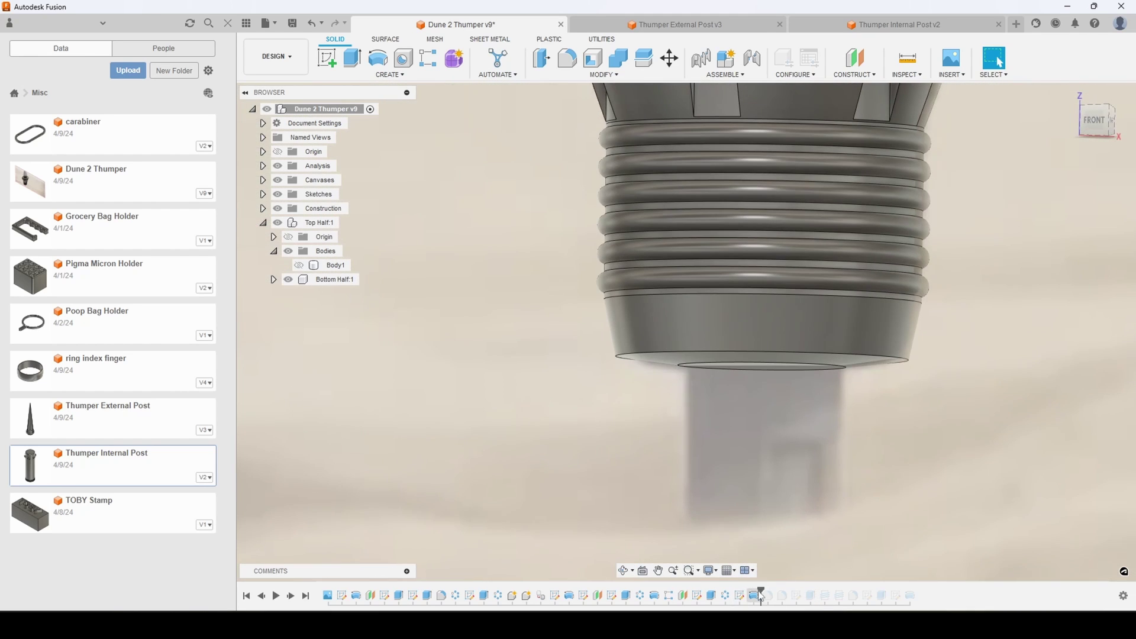
pyautogui.moveTo(762, 596); pyautogui.dragTo(745, 588)
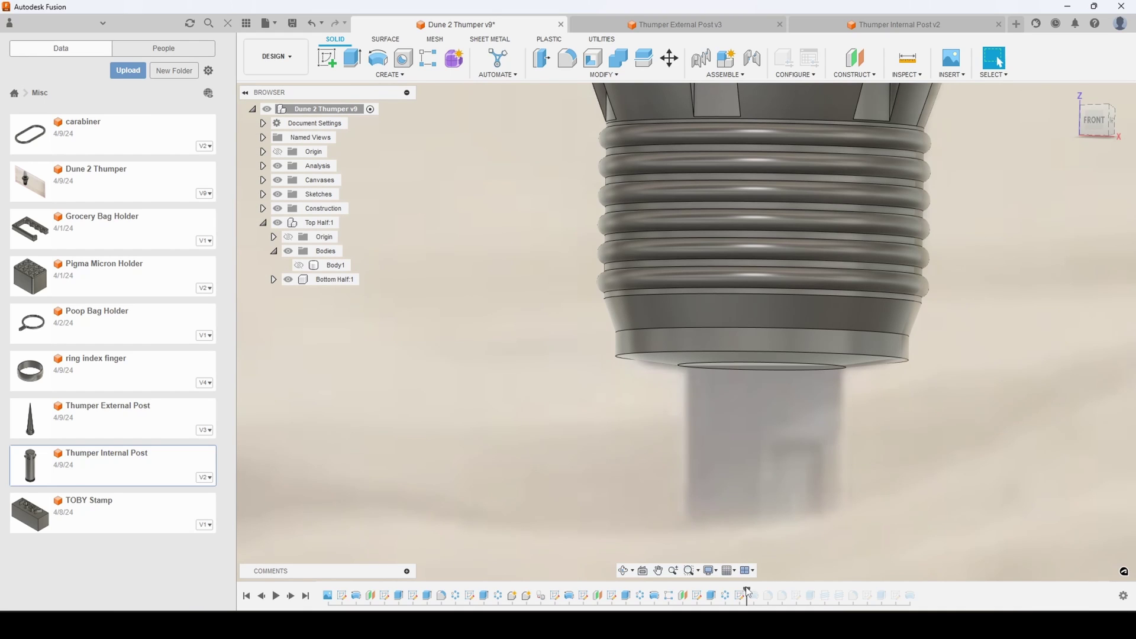
pyautogui.moveTo(747, 592); pyautogui.dragTo(761, 592)
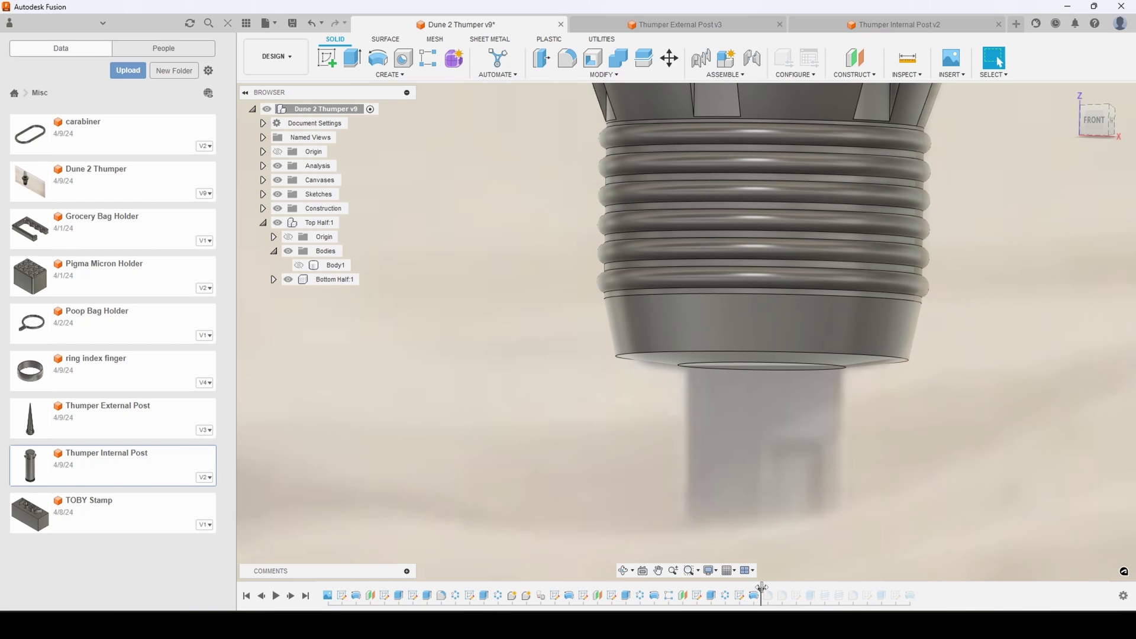
pyautogui.moveTo(762, 588); pyautogui.dragTo(774, 588)
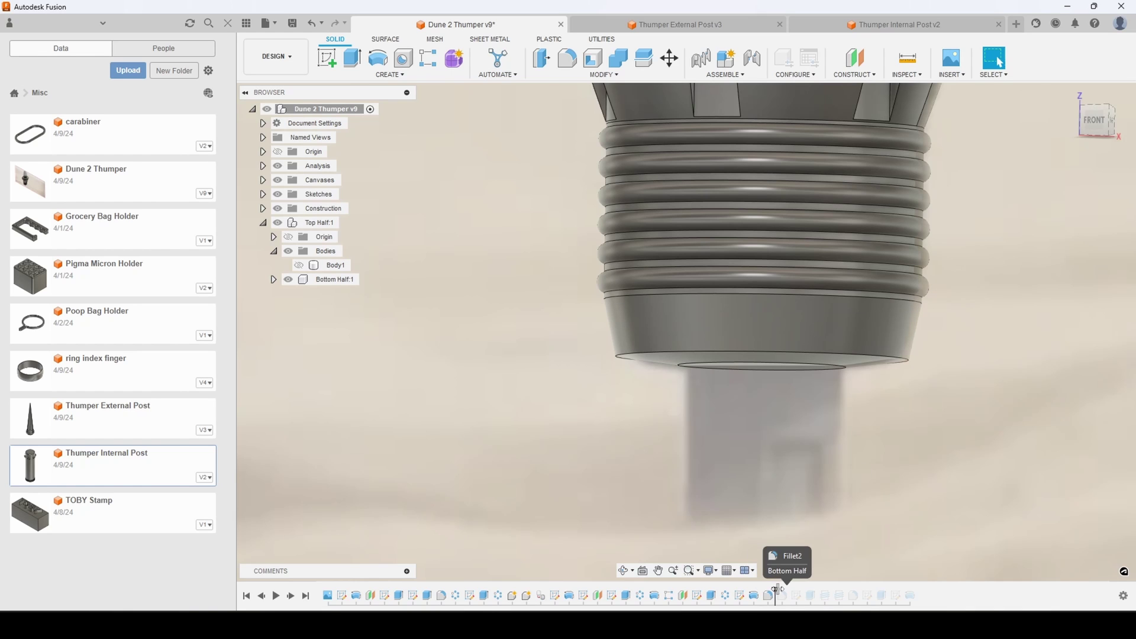
pyautogui.scroll(-6, 860, 379)
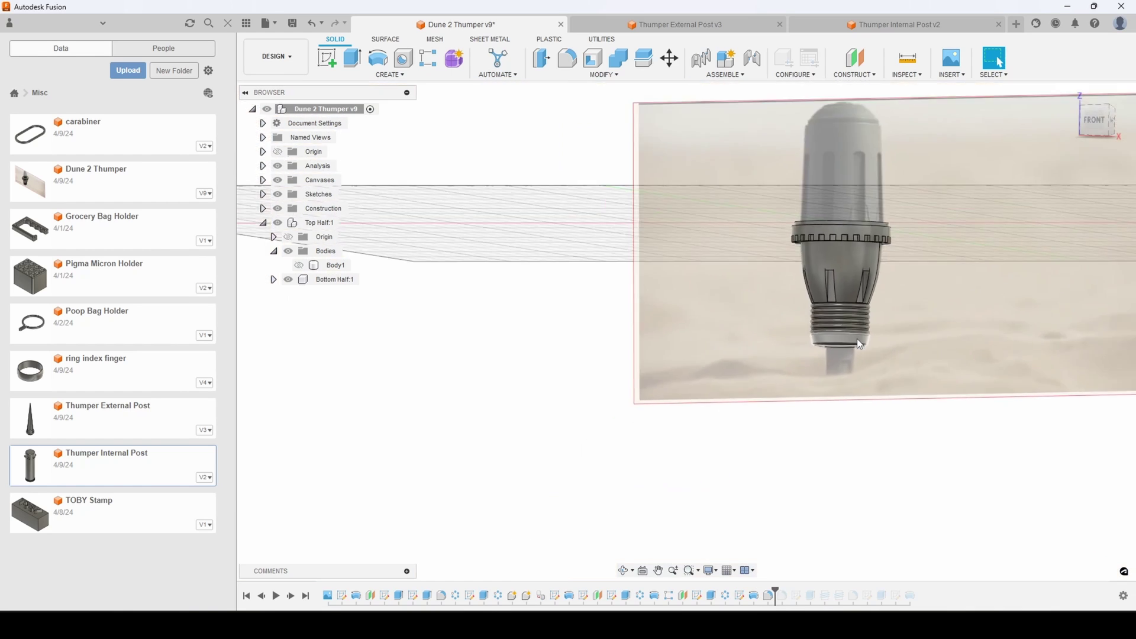
pyautogui.scroll(4, 859, 319)
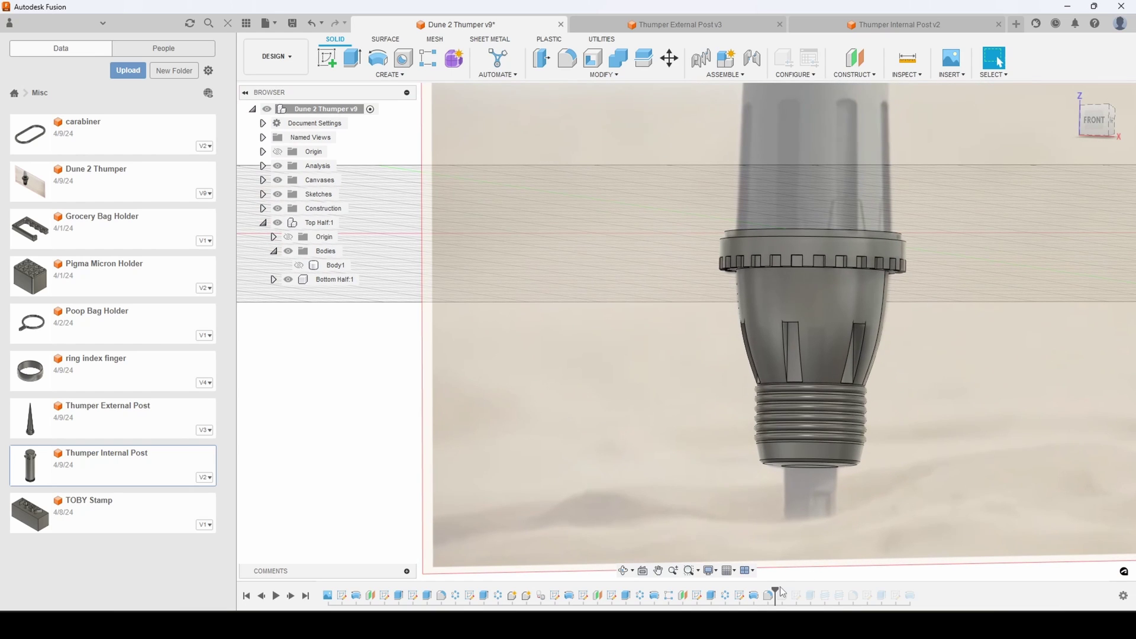
pyautogui.moveTo(775, 589); pyautogui.dragTo(790, 588)
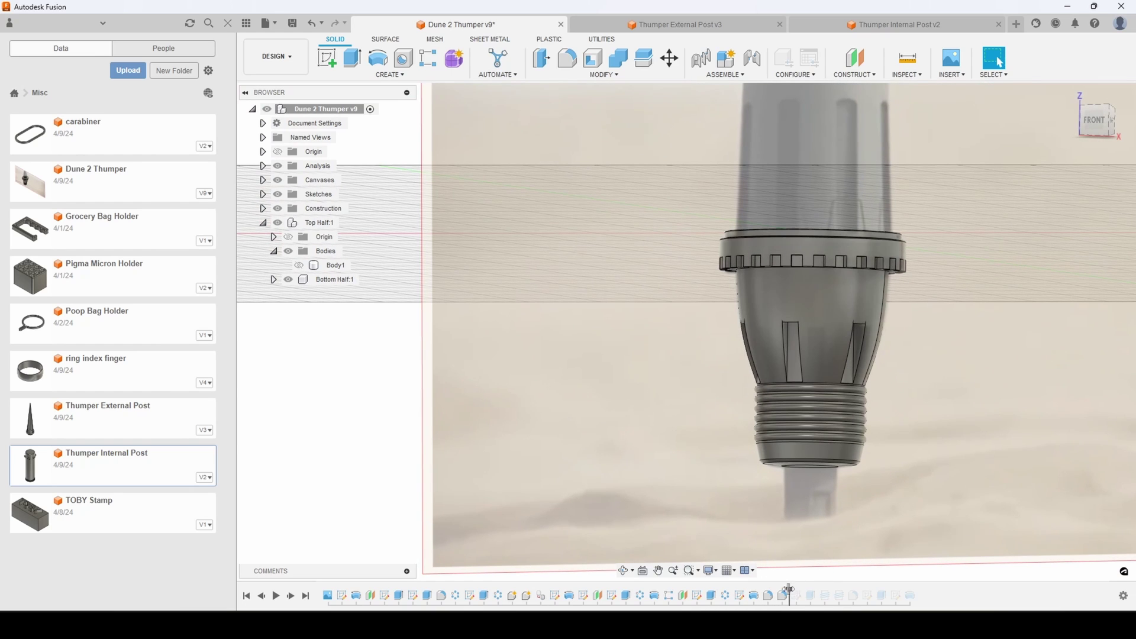
pyautogui.moveTo(789, 590); pyautogui.dragTo(796, 591)
# Step: Select Extrude5, scrub back to Sketch10, then forward to reveal the open bore
pyautogui.click(808, 596)
pyautogui.keyDown('shift'); pyautogui.moveTo(908, 426); pyautogui.dragTo(907, 450, button='middle'); pyautogui.keyUp('shift')
pyautogui.moveTo(823, 595); pyautogui.dragTo(832, 589)
pyautogui.scroll(-3, 852, 356)
pyautogui.scroll(5, 853, 350)
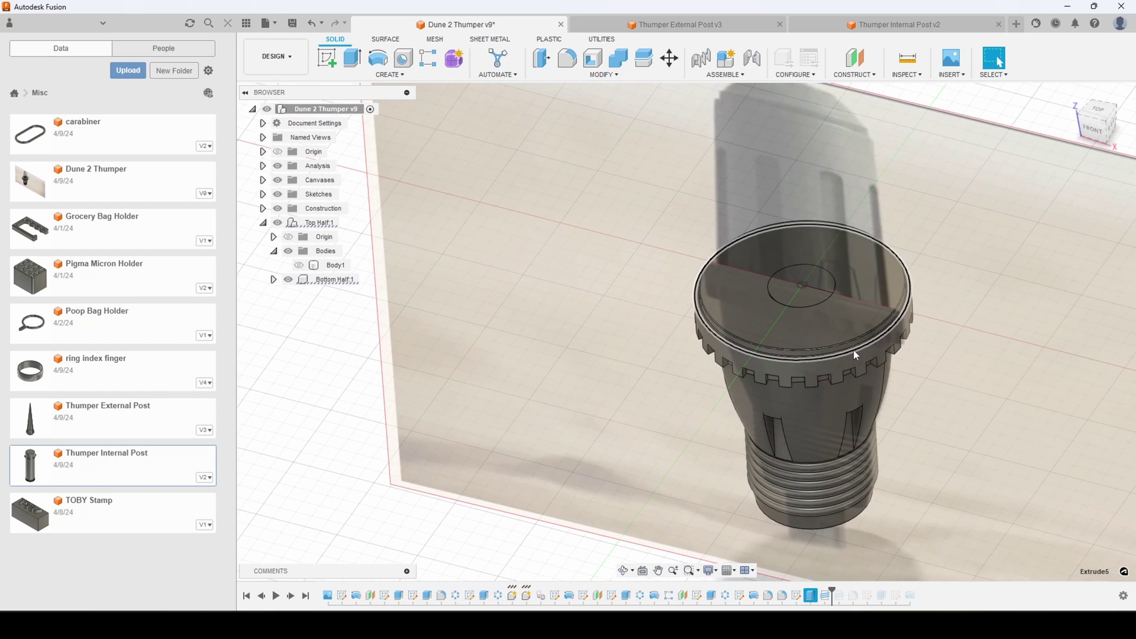
pyautogui.moveTo(834, 588); pyautogui.dragTo(801, 590)
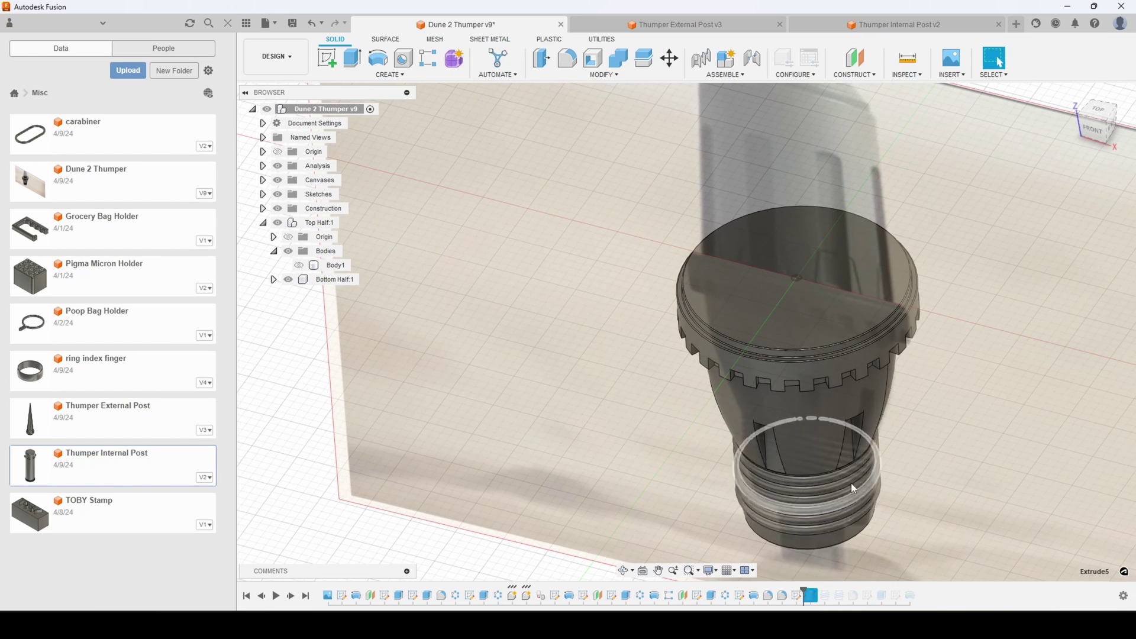
pyautogui.keyDown('shift'); pyautogui.moveTo(853, 468); pyautogui.dragTo(831, 460, button='middle'); pyautogui.keyUp('shift')
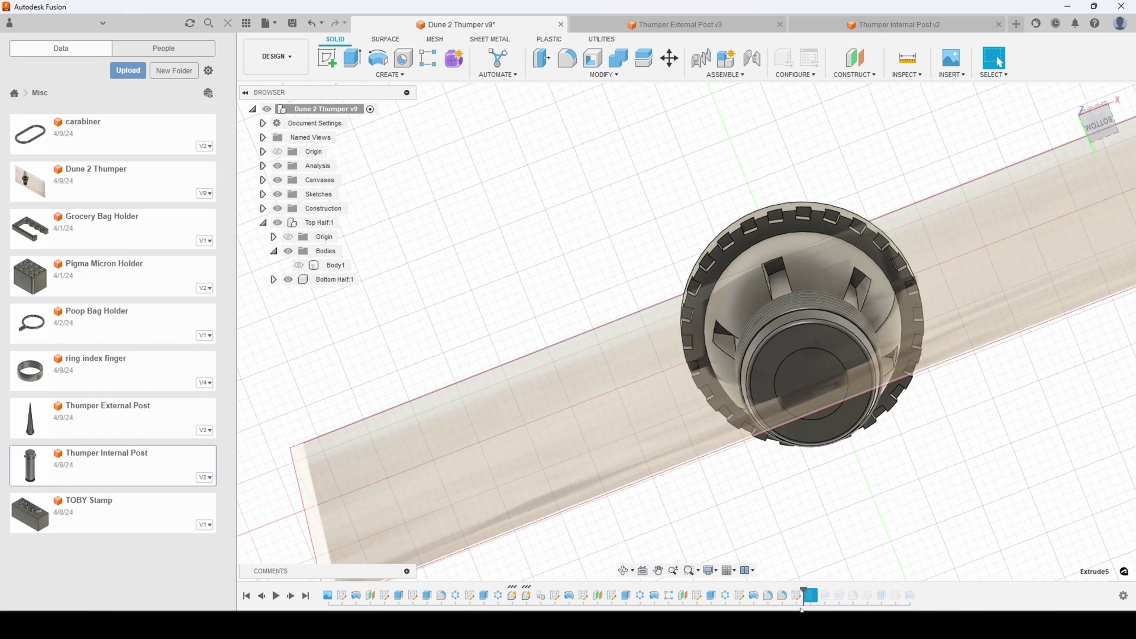
pyautogui.moveTo(805, 587); pyautogui.dragTo(846, 591)
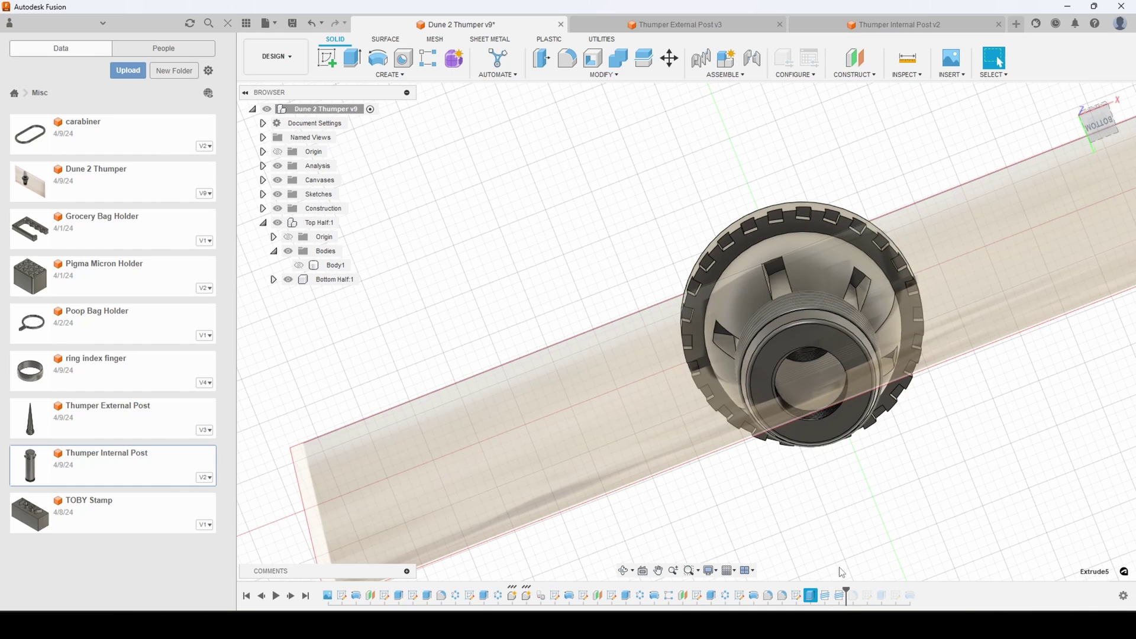
# Step: Open and finish Sketch12 unchanged, then replay to the end, adding the threaded bore and chamfer
pyautogui.doubleClick(840, 595)
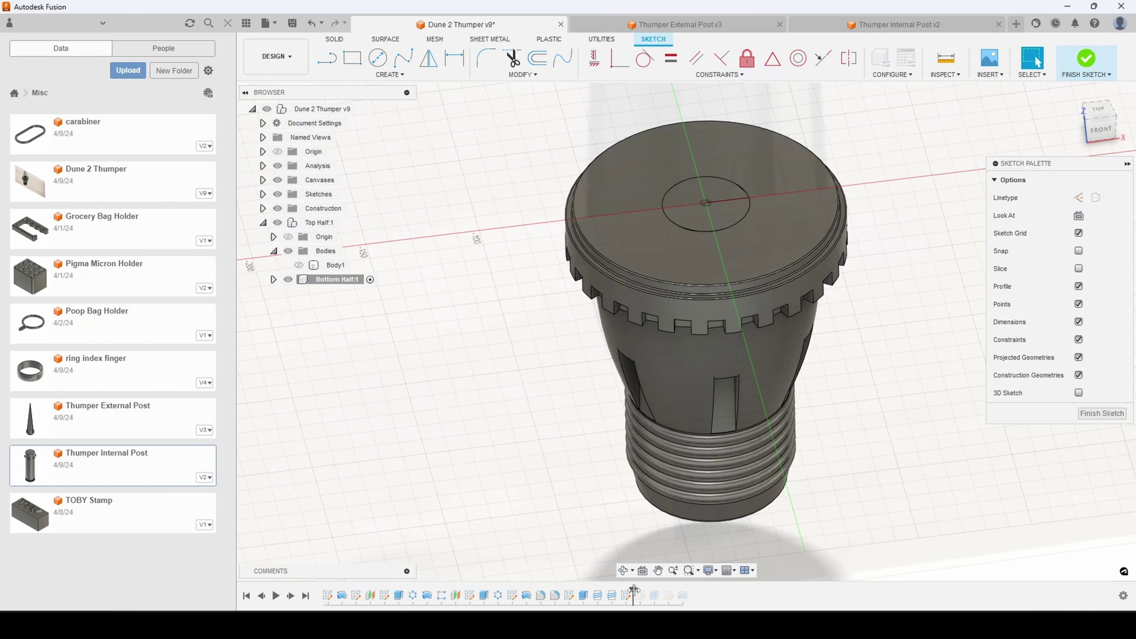
pyautogui.click(645, 593)
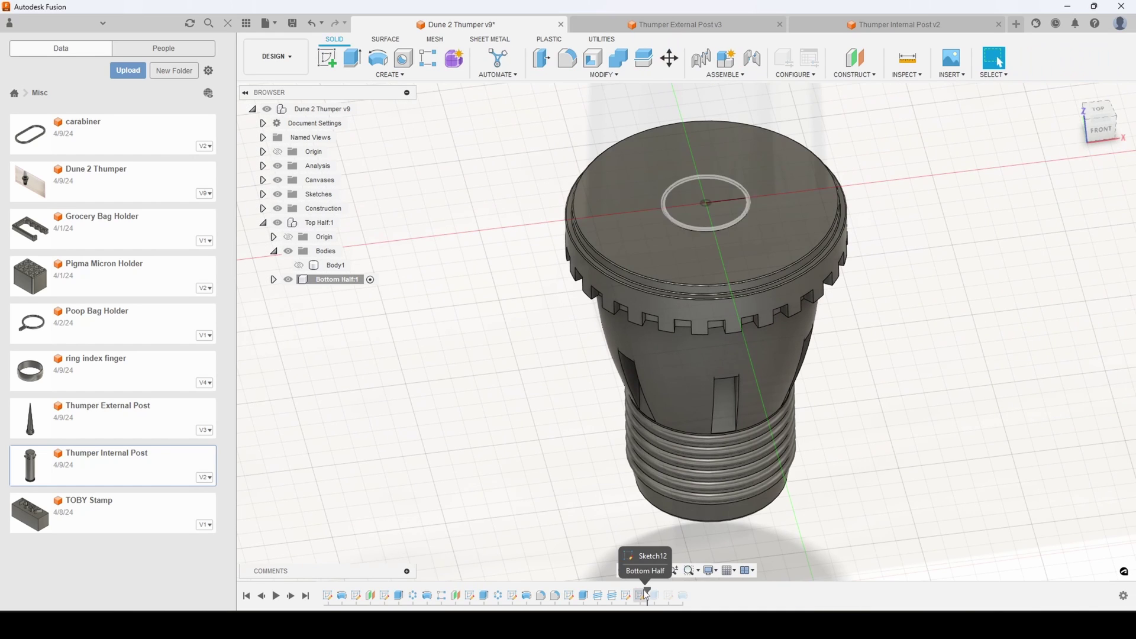
pyautogui.moveTo(647, 595); pyautogui.dragTo(661, 595)
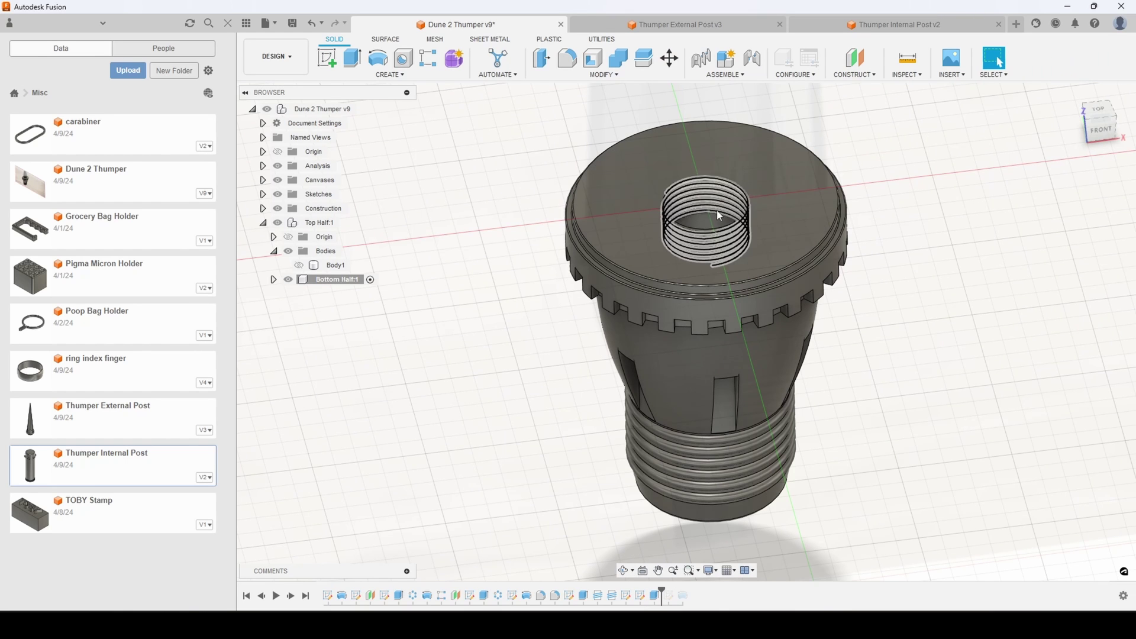
pyautogui.scroll(-3, 707, 208)
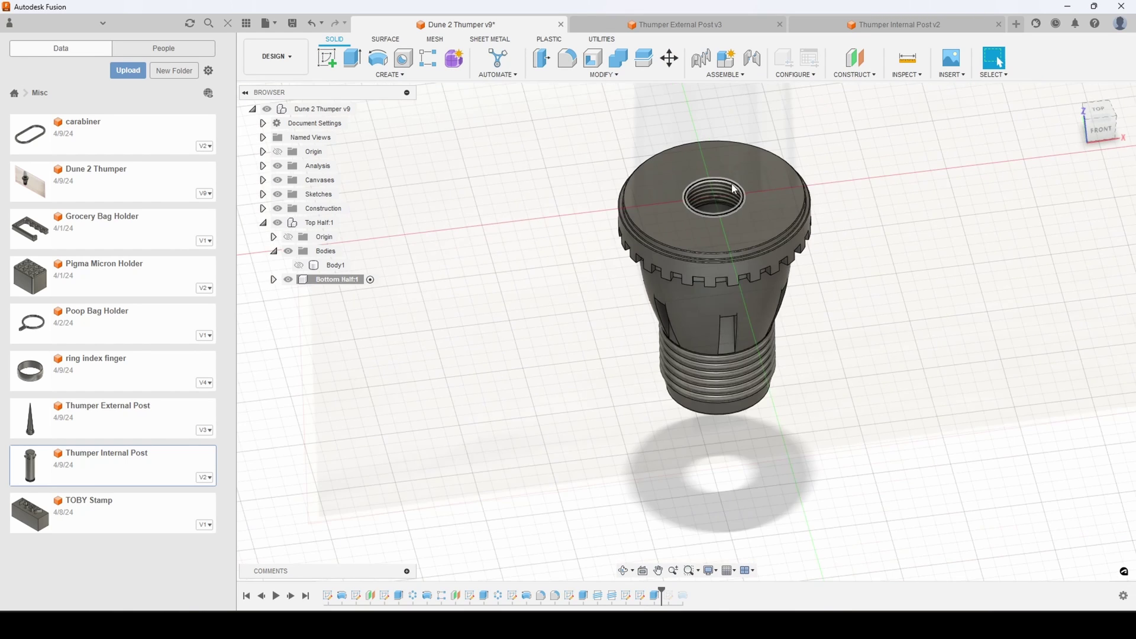
pyautogui.scroll(5, 716, 189)
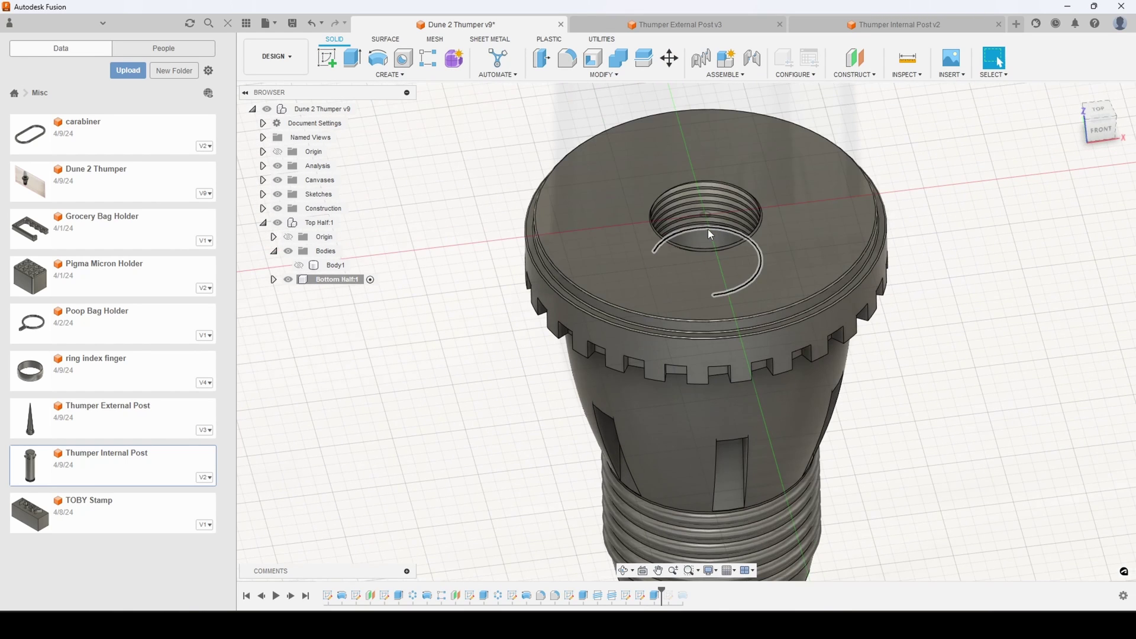
pyautogui.moveTo(876, 302); pyautogui.dragTo(829, 376, button='middle')
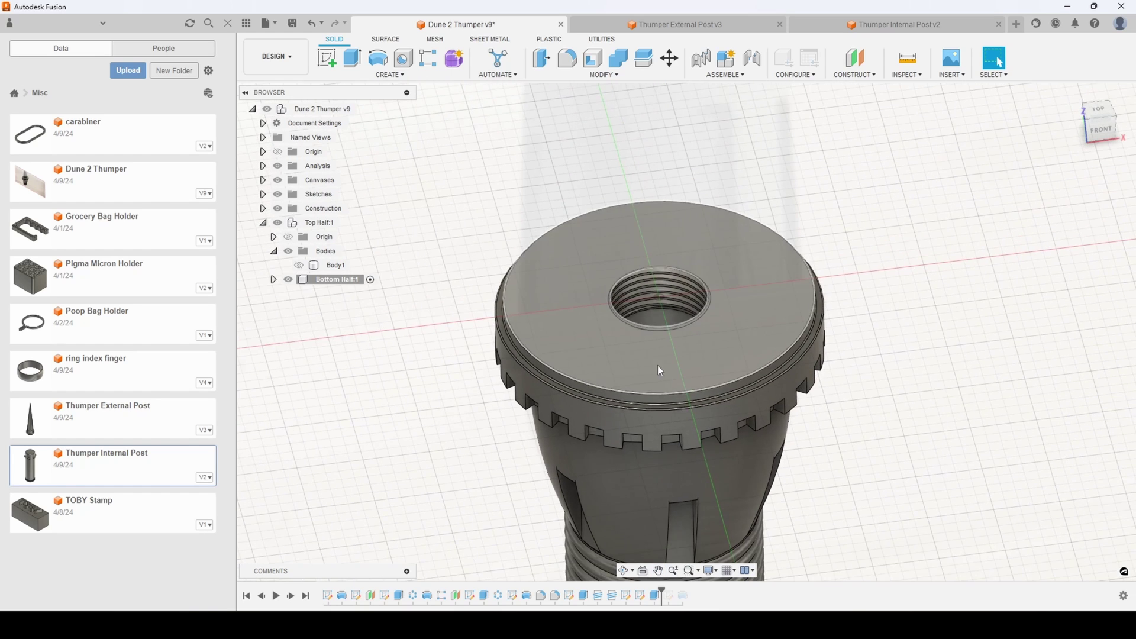
pyautogui.scroll(3, 645, 333)
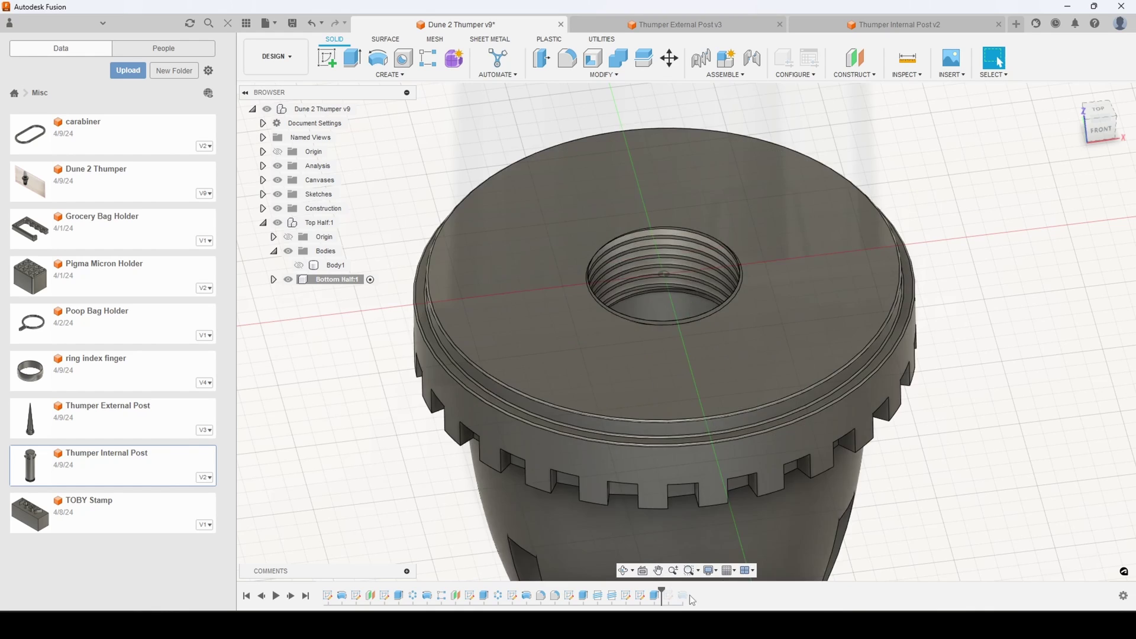
pyautogui.moveTo(661, 593); pyautogui.dragTo(689, 594)
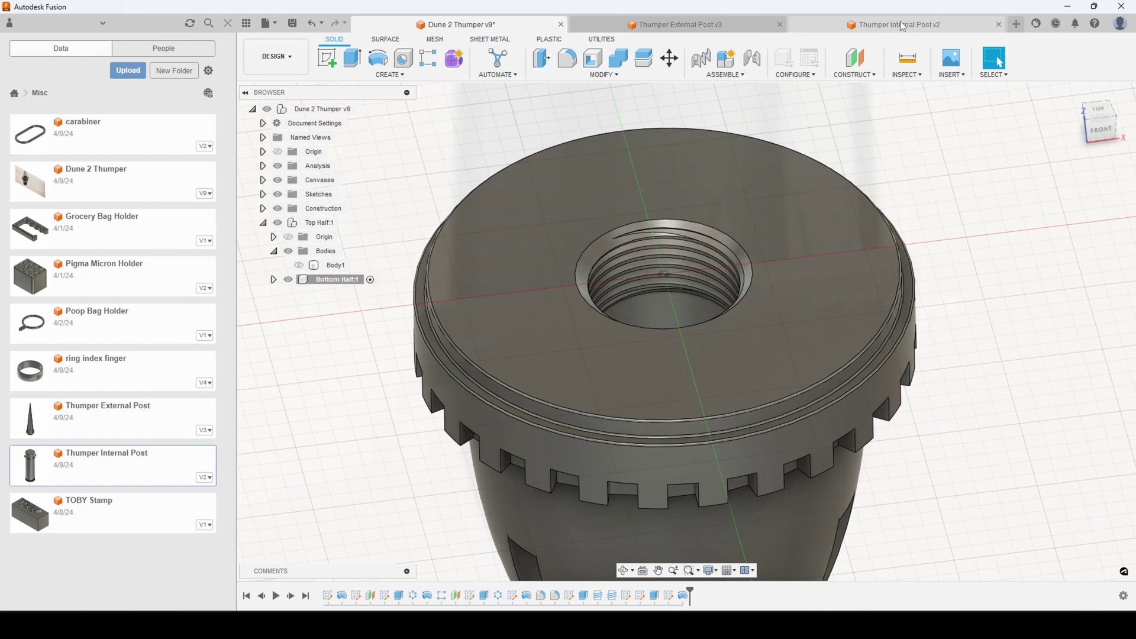
pyautogui.scroll(5, 837, 332)
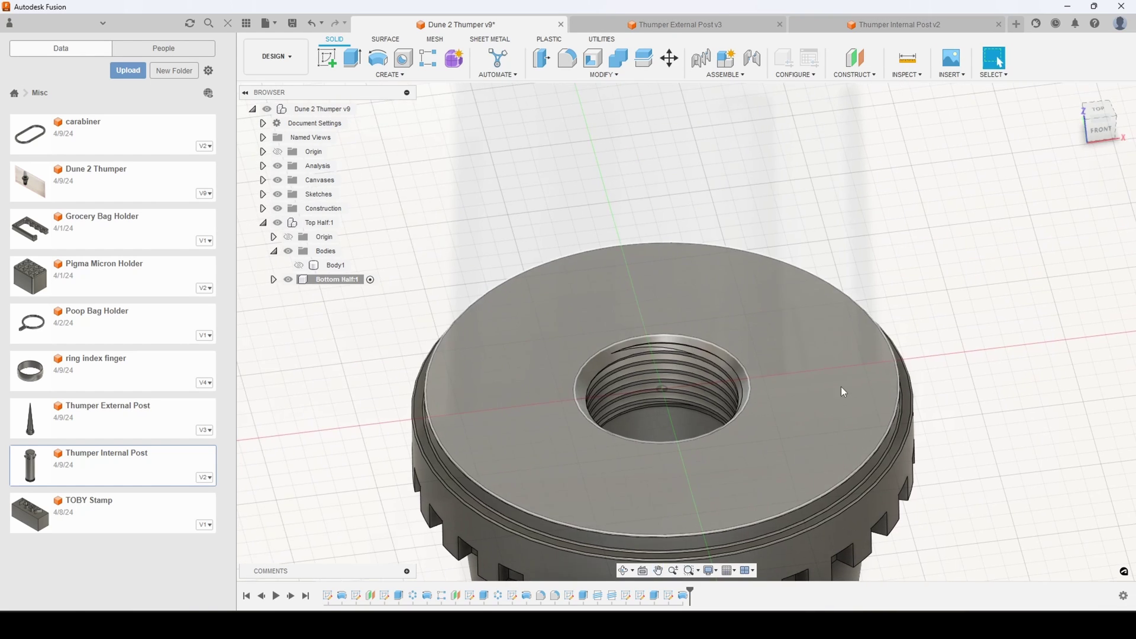
pyautogui.scroll(-6, 787, 344)
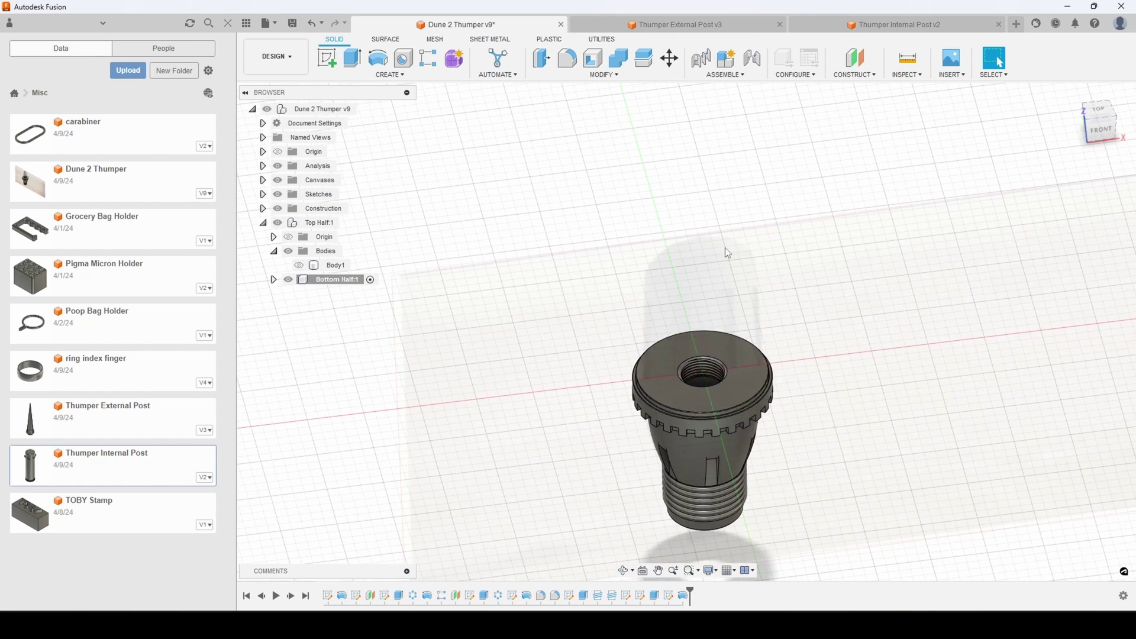
# Step: In Thumper Internal Post, undo an accidental reorder, then replay history from the start through the threads
pyautogui.click(935, 18)
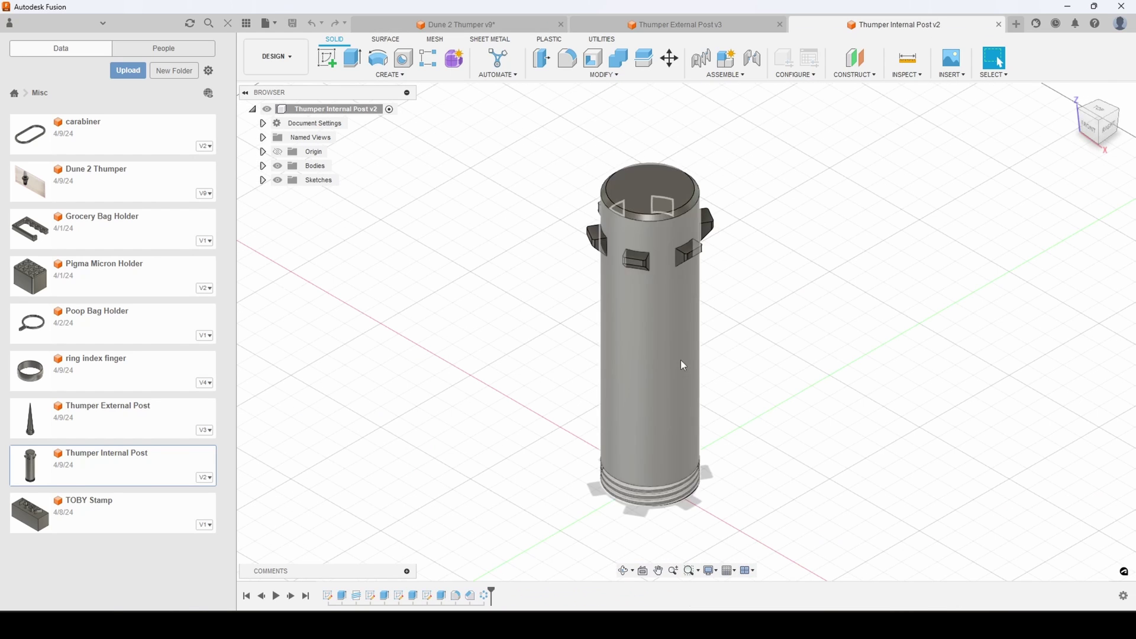
pyautogui.scroll(2, 624, 400)
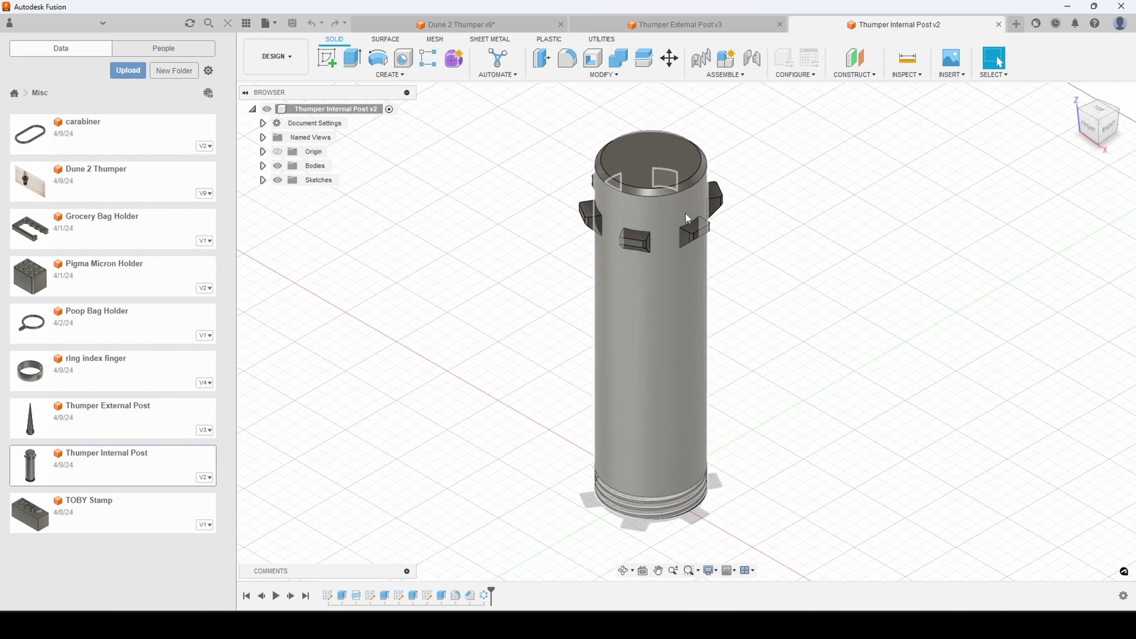
pyautogui.moveTo(494, 589); pyautogui.dragTo(495, 592)
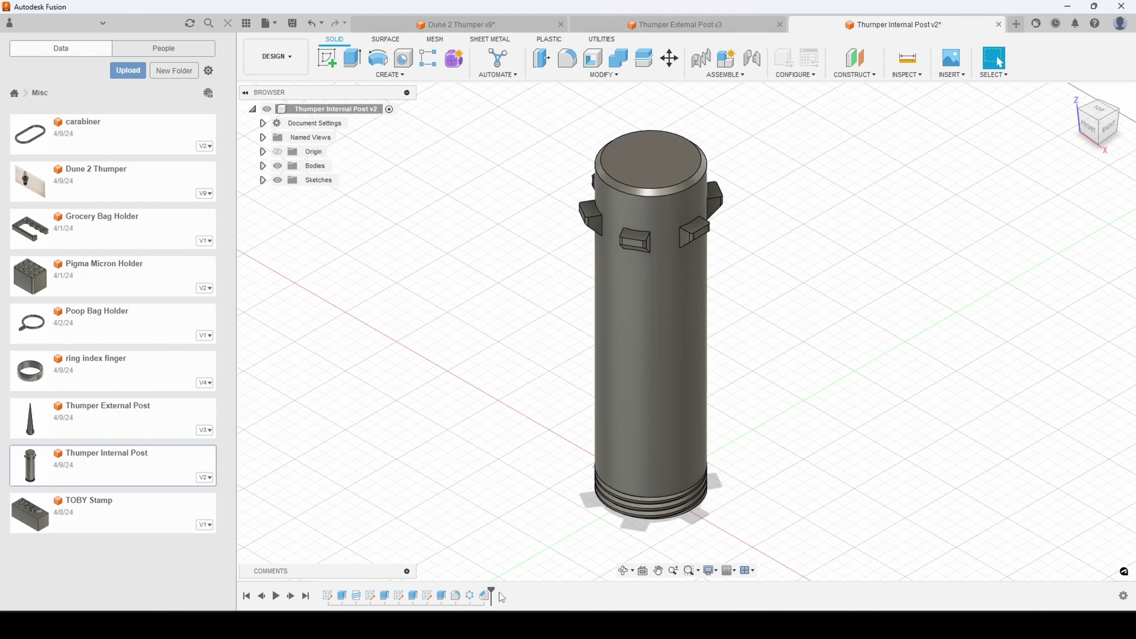
pyautogui.hotkey('ctrl', 'z')
pyautogui.moveTo(491, 590)
pyautogui.mouseDown()
pyautogui.moveTo(336, 598)
pyautogui.moveTo(349, 596)
pyautogui.mouseUp()
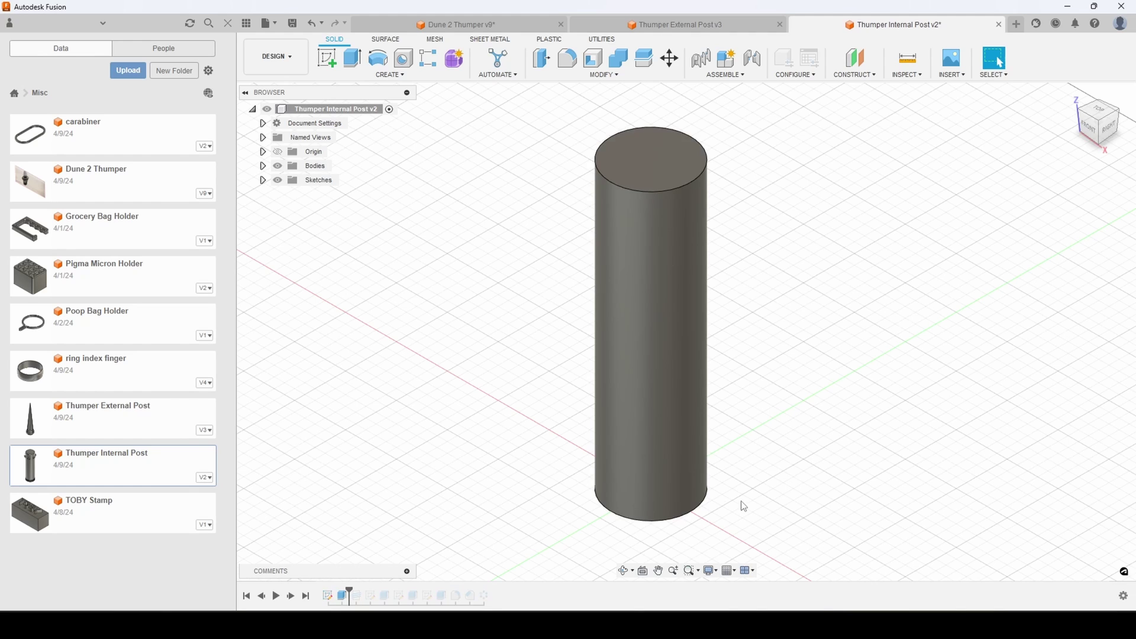
pyautogui.moveTo(350, 592); pyautogui.dragTo(390, 597)
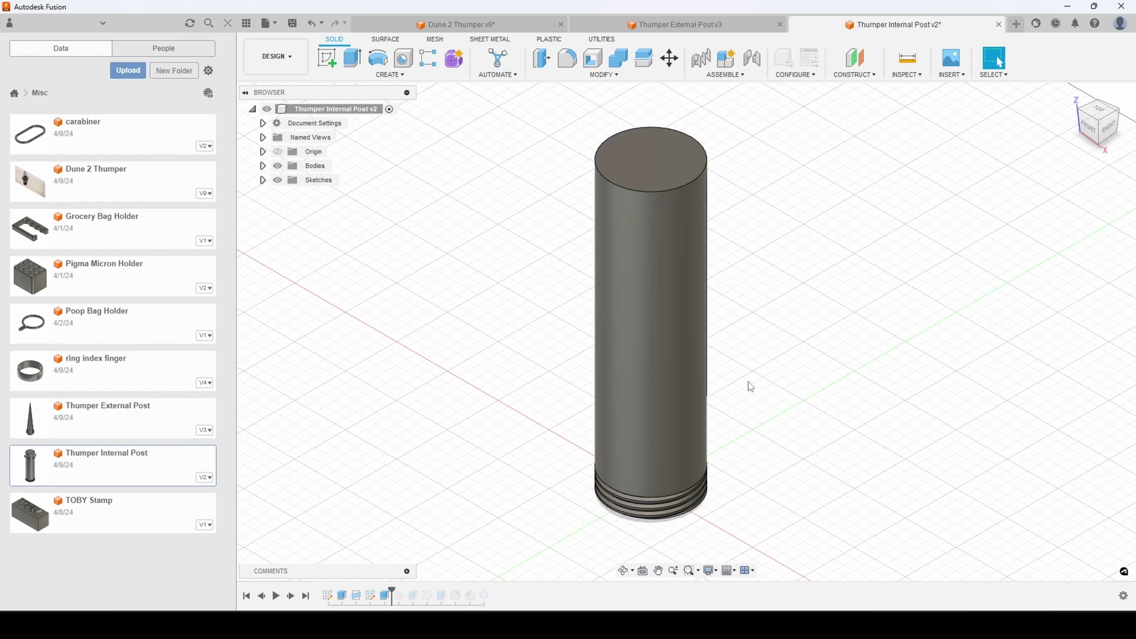
pyautogui.keyDown('shift'); pyautogui.moveTo(763, 438); pyautogui.dragTo(728, 497, button='middle'); pyautogui.keyUp('shift')
# Step: Edit Sketch3 to check the Ø39.00 circle, finish it, and advance past Extrude4 to add two pins
pyautogui.rightClick(379, 596)
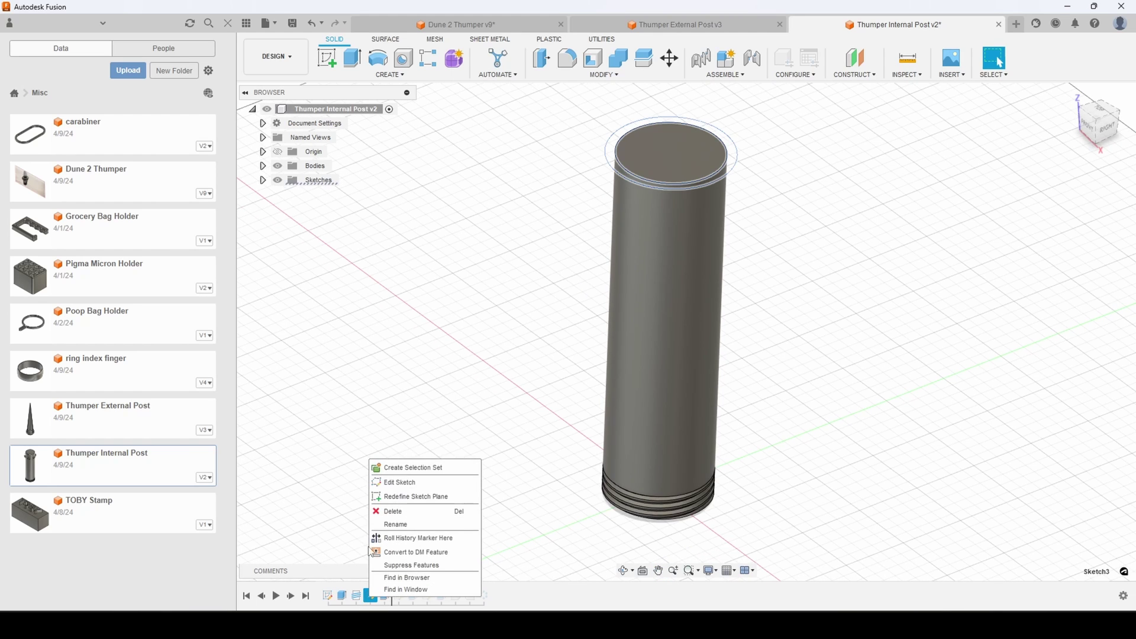
pyautogui.click(387, 483)
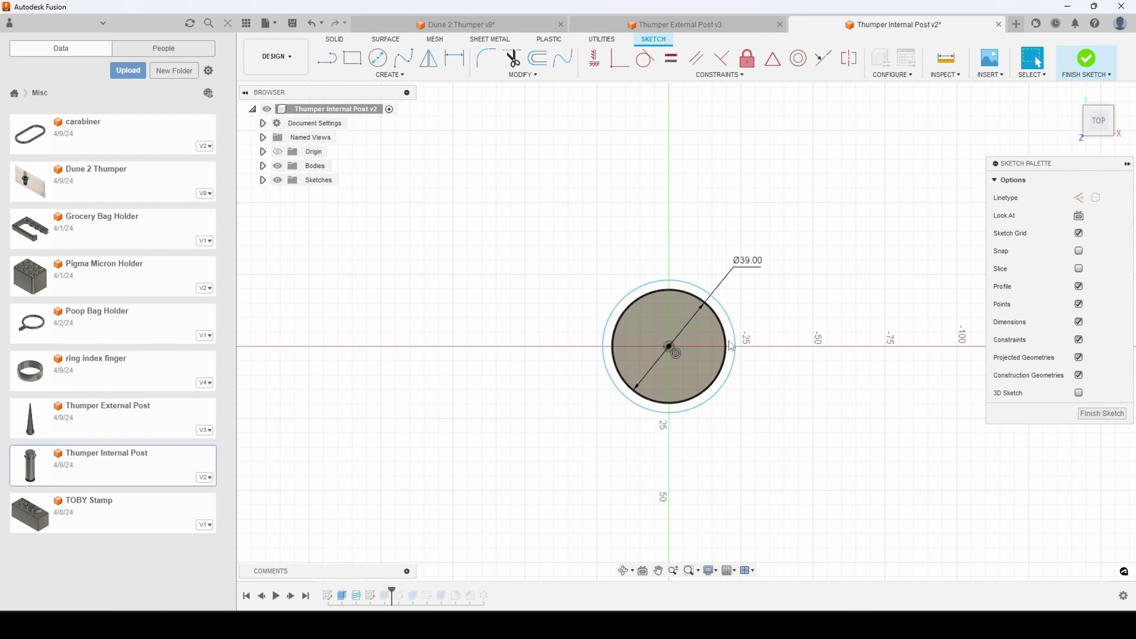
pyautogui.scroll(5, 665, 346)
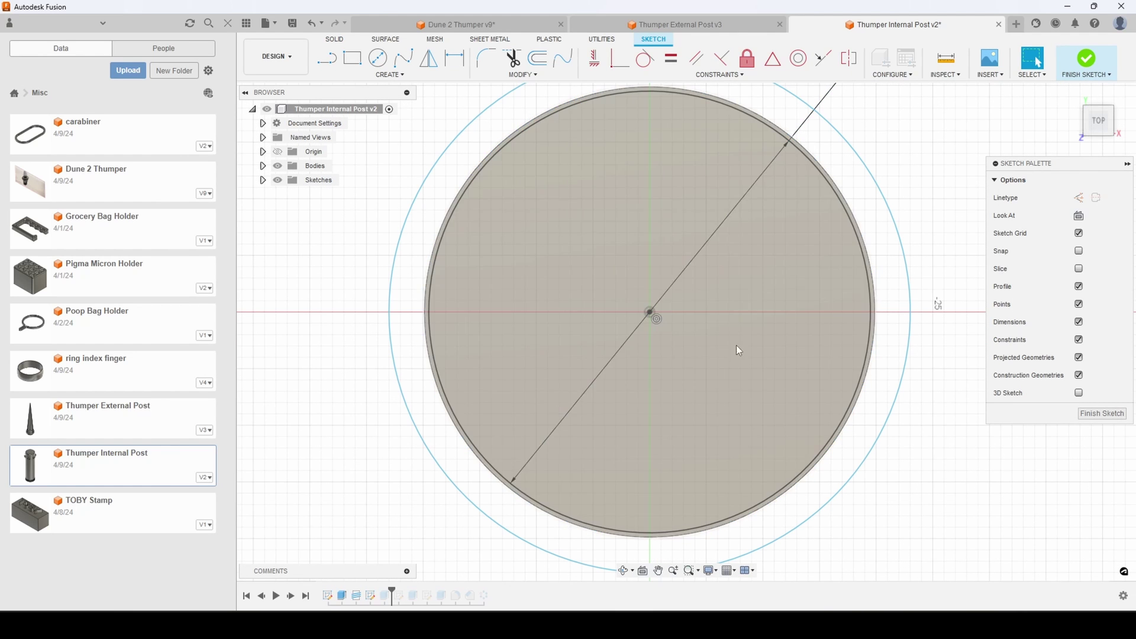
pyautogui.scroll(-3, 704, 357)
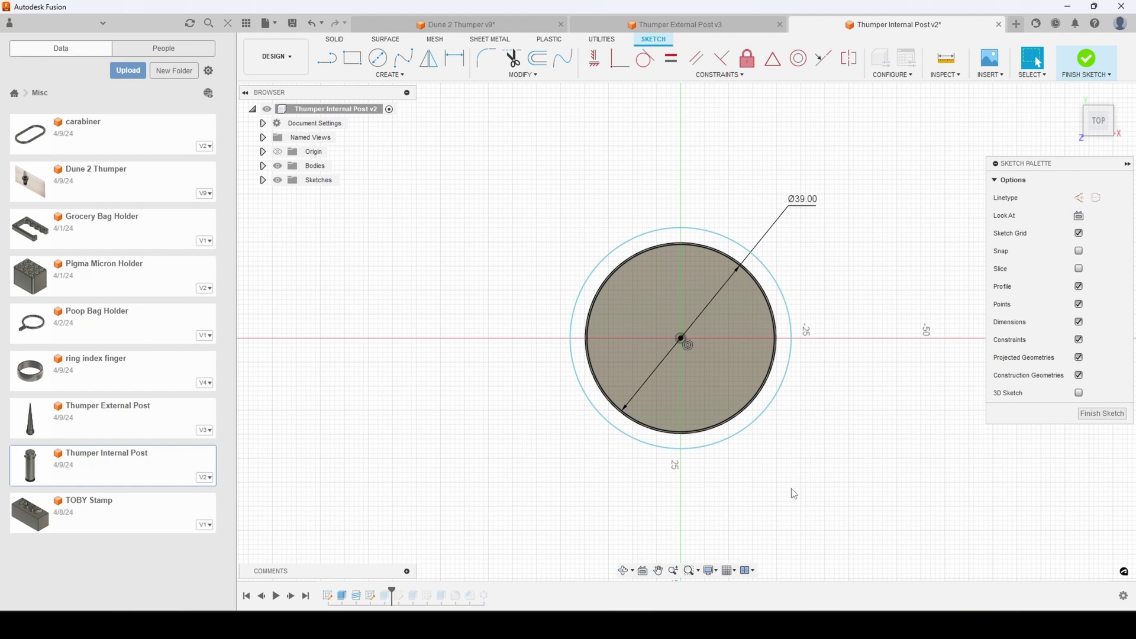
pyautogui.keyDown('shift'); pyautogui.moveTo(795, 494); pyautogui.dragTo(783, 399, button='middle'); pyautogui.keyUp('shift')
pyautogui.scroll(-5, 783, 398)
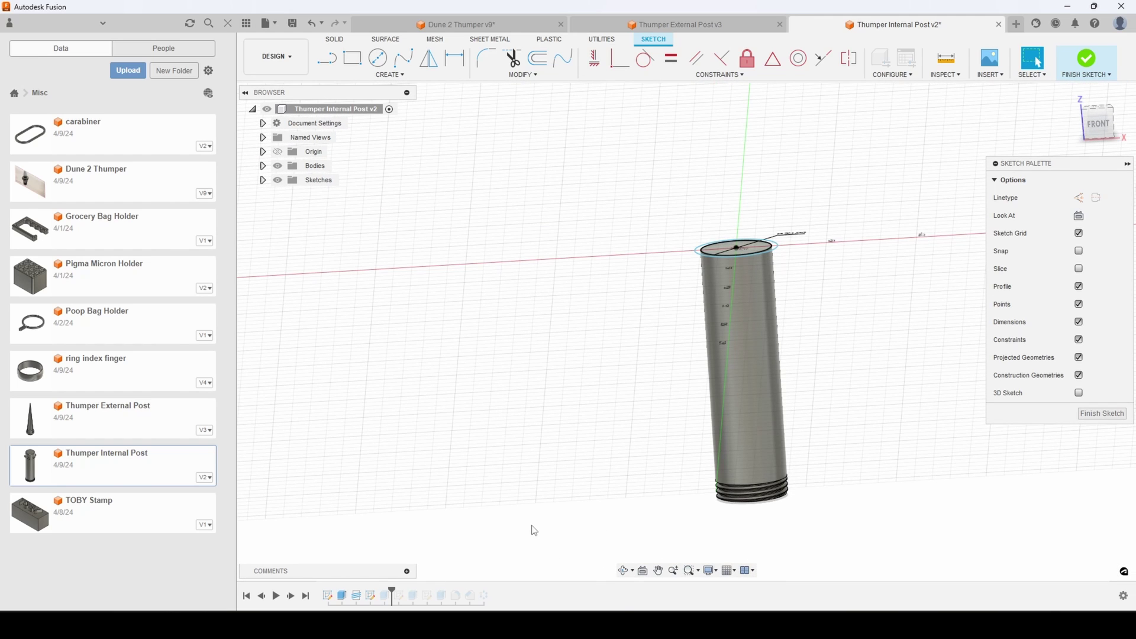
pyautogui.click(1086, 59)
pyautogui.moveTo(392, 593); pyautogui.dragTo(417, 599)
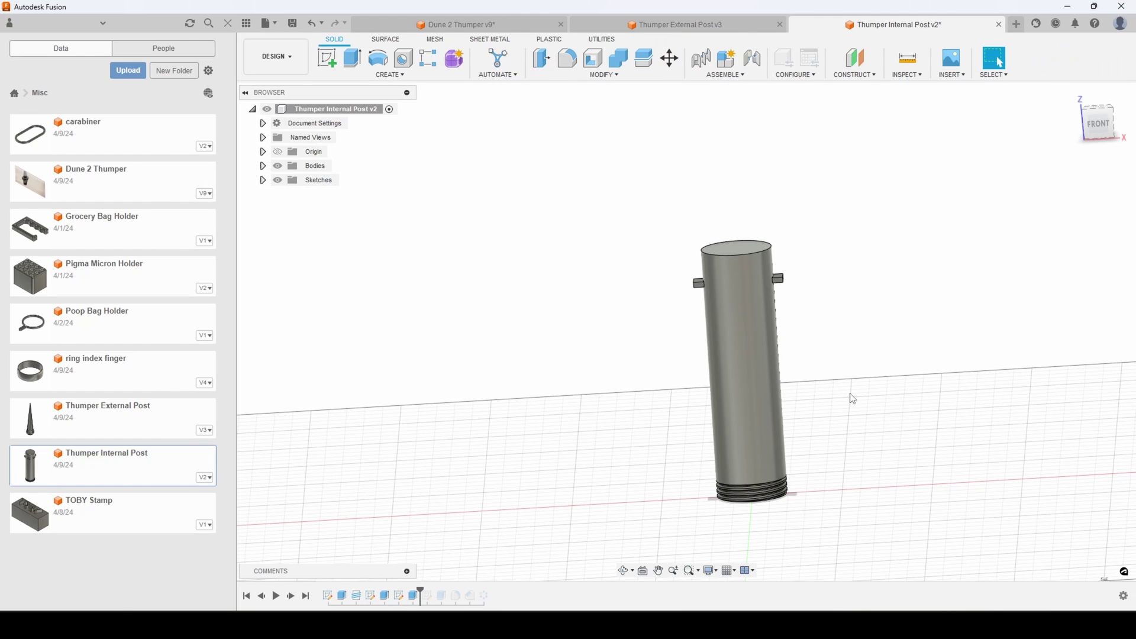
# Step: Inspect the internal post's pin extrusion and top face, advancing the history one feature
pyautogui.moveTo(861, 399); pyautogui.dragTo(824, 419, button='middle')
pyautogui.click(414, 595)
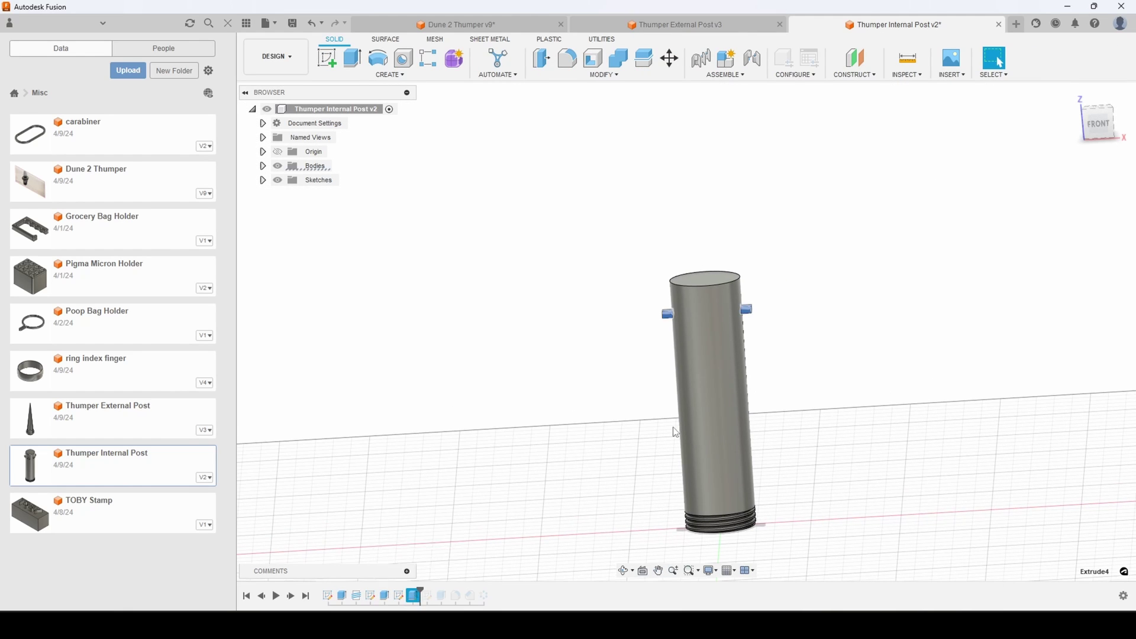
pyautogui.keyDown('shift'); pyautogui.moveTo(763, 450); pyautogui.dragTo(781, 390, button='middle'); pyautogui.keyUp('shift')
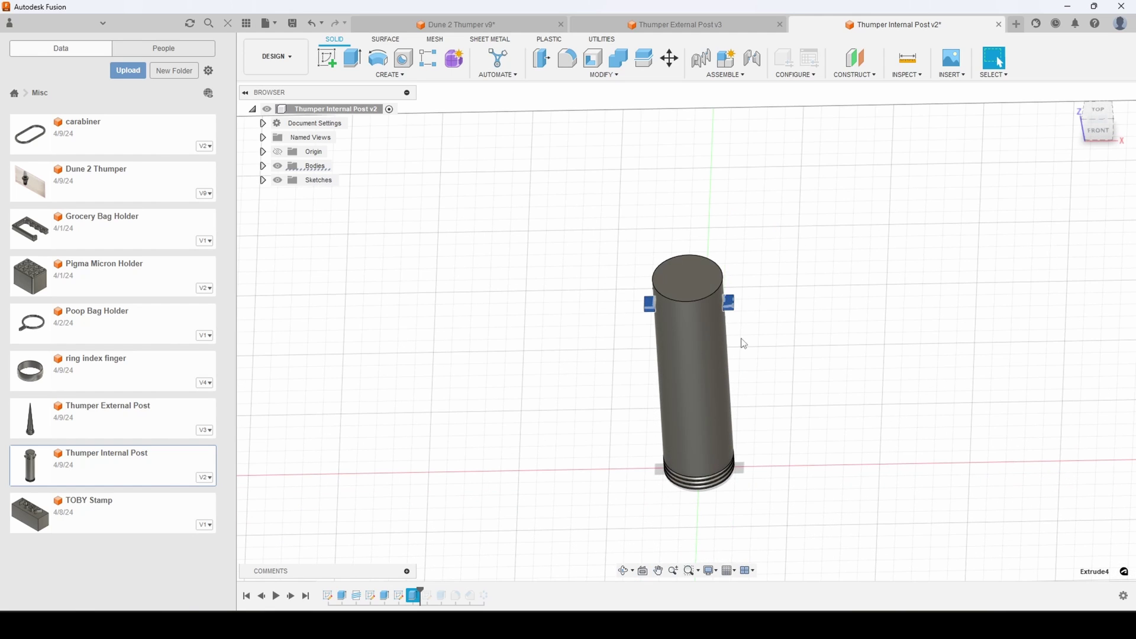
pyautogui.click(683, 280)
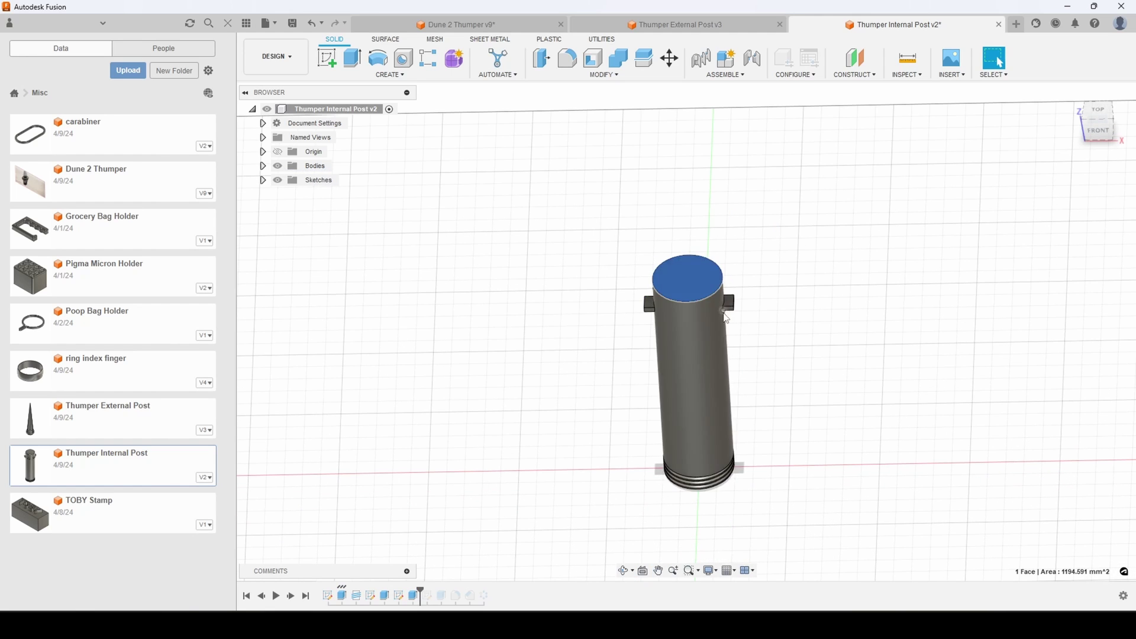
pyautogui.moveTo(779, 372)
pyautogui.keyDown('shift'); pyautogui.mouseDown(button='middle')
pyautogui.moveTo(791, 376)
pyautogui.moveTo(783, 334)
pyautogui.moveTo(783, 390)
pyautogui.mouseUp(button='middle'); pyautogui.keyUp('shift')
pyautogui.moveTo(421, 588); pyautogui.dragTo(449, 589)
pyautogui.keyDown('shift'); pyautogui.moveTo(791, 520); pyautogui.dragTo(796, 471, button='middle'); pyautogui.keyUp('shift')
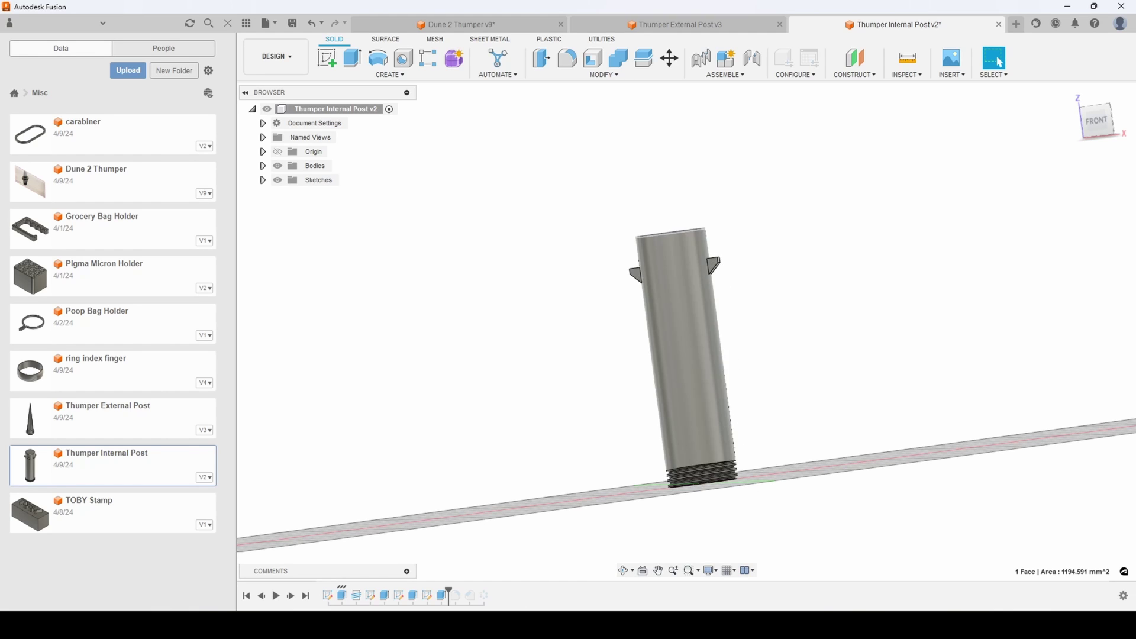
# Step: Roll the history past Fillet1 and the pattern to round the top edge and add tabs
pyautogui.click(457, 594)
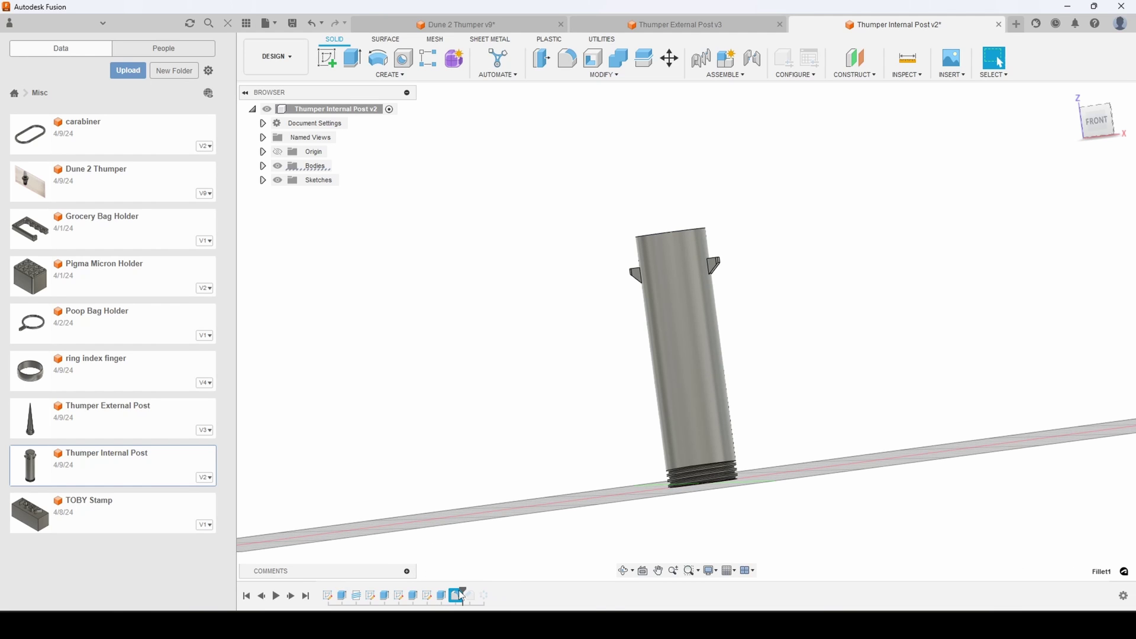
pyautogui.keyDown('shift'); pyautogui.moveTo(793, 357); pyautogui.dragTo(671, 438, button='middle'); pyautogui.keyUp('shift')
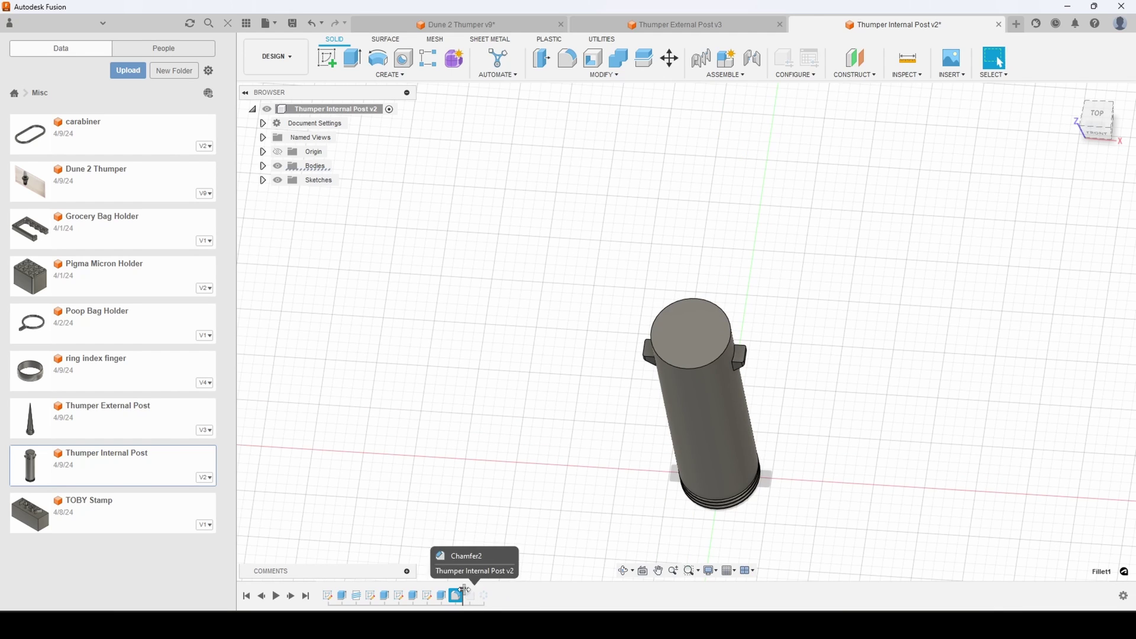
pyautogui.moveTo(463, 595); pyautogui.dragTo(478, 595)
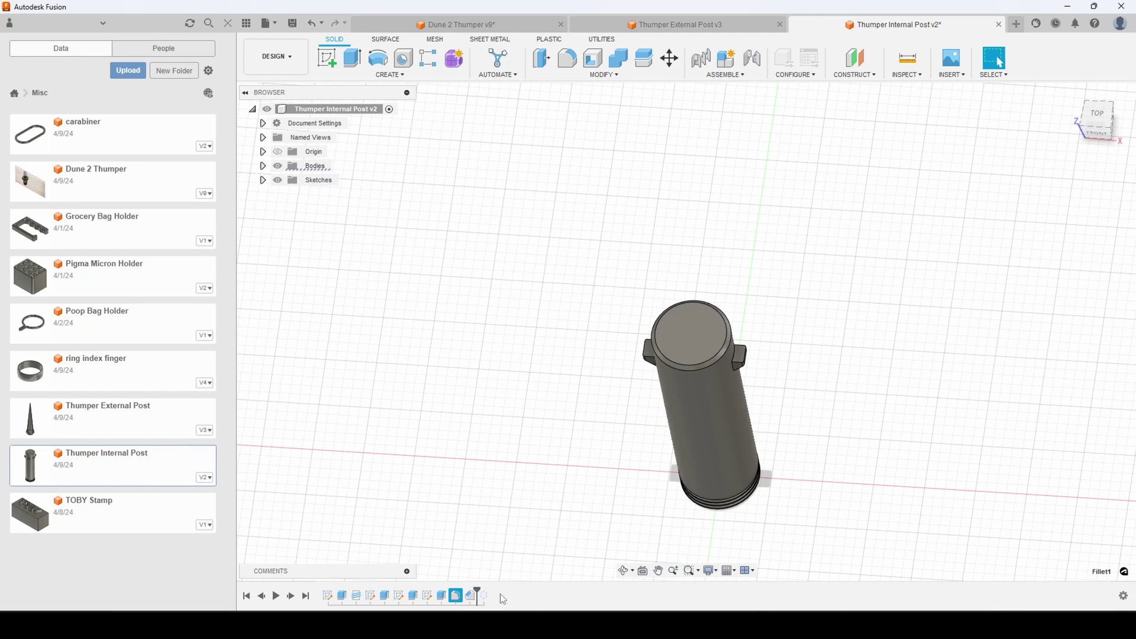
pyautogui.moveTo(478, 593); pyautogui.dragTo(491, 595)
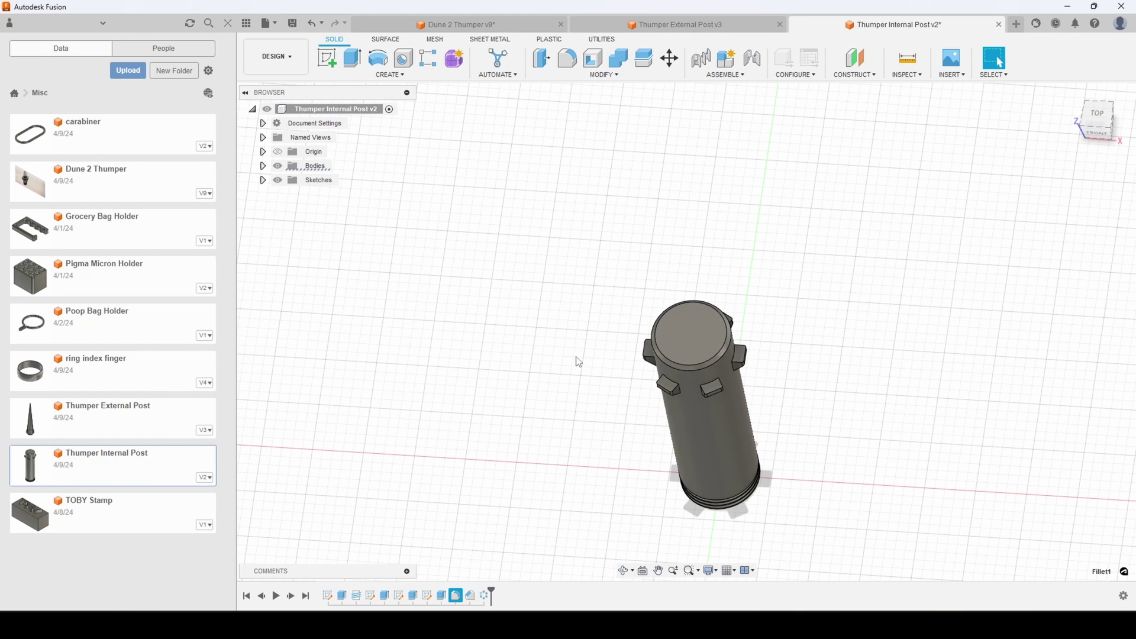
pyautogui.keyDown('shift'); pyautogui.moveTo(590, 417); pyautogui.dragTo(822, 307, button='middle'); pyautogui.keyUp('shift')
pyautogui.keyDown('shift'); pyautogui.moveTo(761, 471); pyautogui.dragTo(757, 490, button='middle'); pyautogui.keyUp('shift')
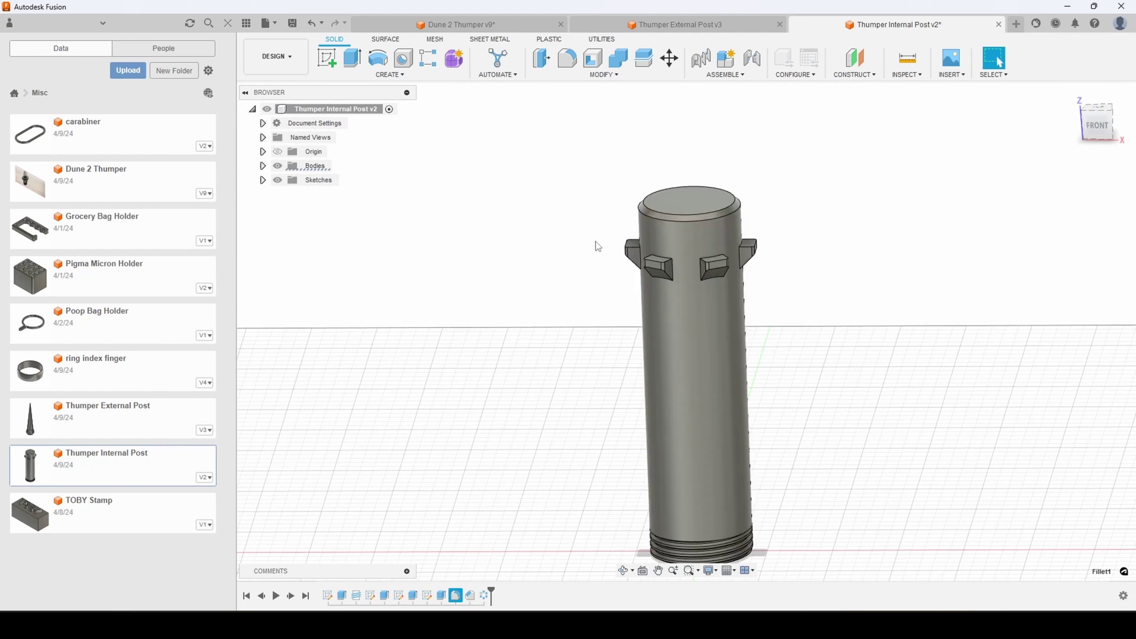
pyautogui.keyDown('shift'); pyautogui.moveTo(631, 260); pyautogui.dragTo(758, 432, button='middle'); pyautogui.keyUp('shift')
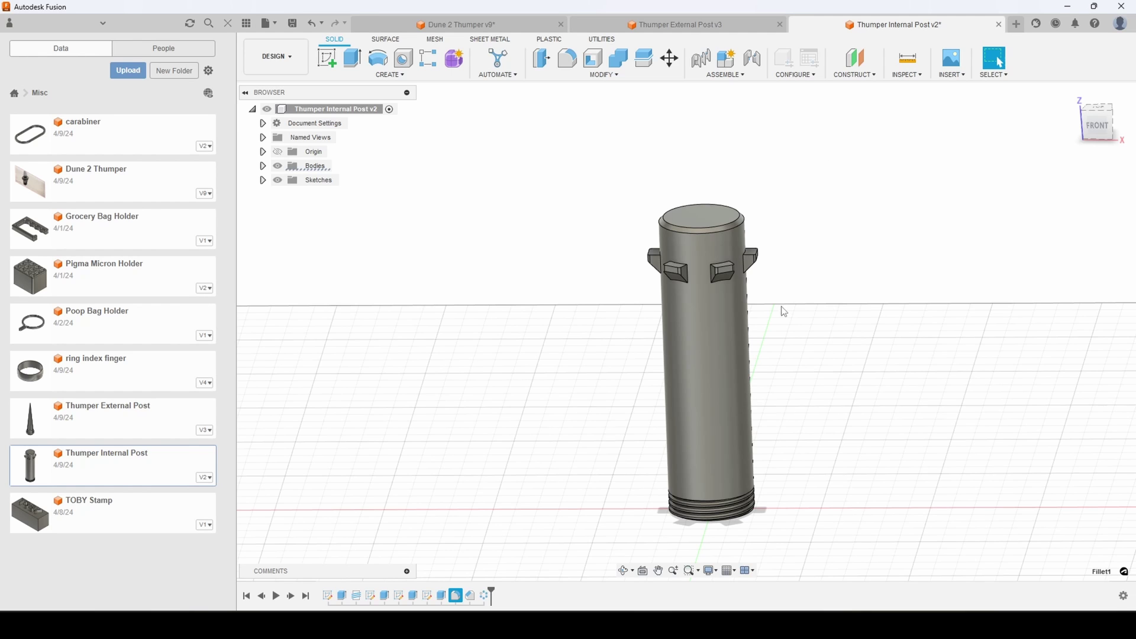
# Step: Switch to the Thumper External Post v3 design and frame the spike model
pyautogui.click(681, 27)
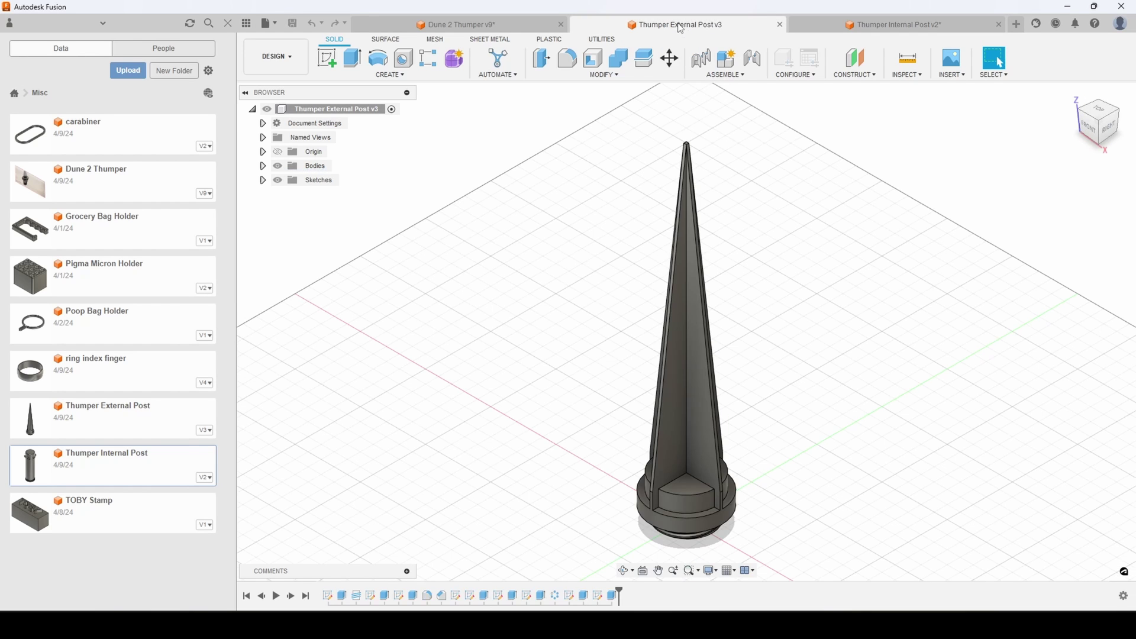
pyautogui.scroll(-3, 743, 487)
pyautogui.scroll(2, 832, 533)
pyautogui.moveTo(832, 533); pyautogui.dragTo(793, 444, button='middle')
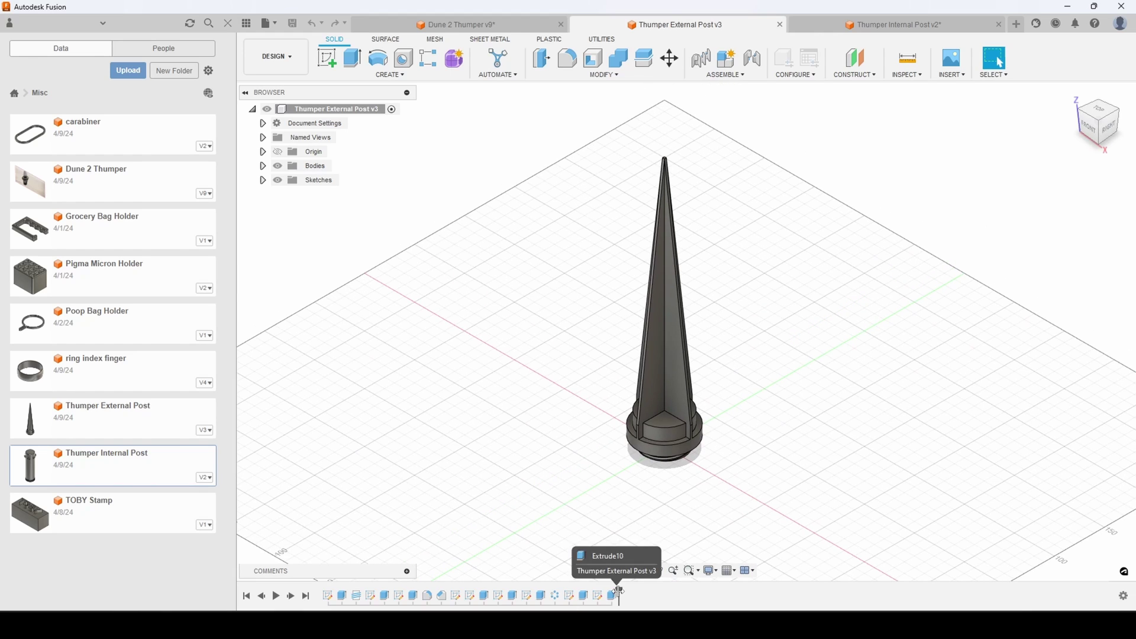
# Step: Rewind the history to Sketch1, then replay it forward through the threaded base to the spike fin
pyautogui.moveTo(618, 596)
pyautogui.mouseDown()
pyautogui.moveTo(333, 596)
pyautogui.moveTo(363, 596)
pyautogui.mouseUp()
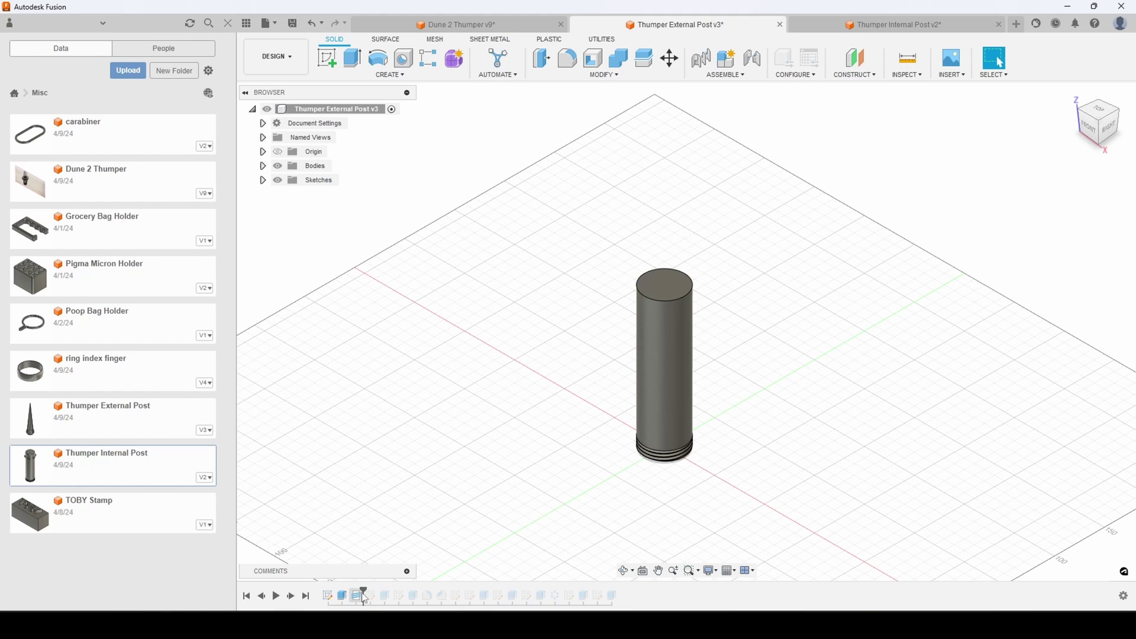
pyautogui.moveTo(365, 587)
pyautogui.mouseDown()
pyautogui.moveTo(393, 599)
pyautogui.moveTo(489, 589)
pyautogui.mouseUp()
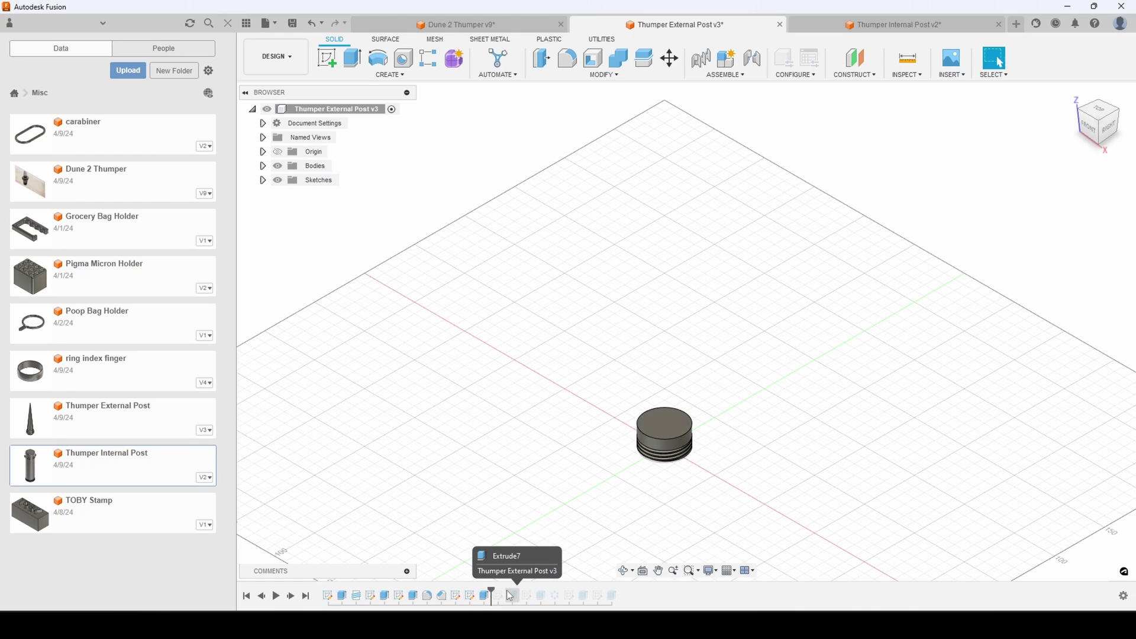
pyautogui.moveTo(491, 589); pyautogui.dragTo(519, 589)
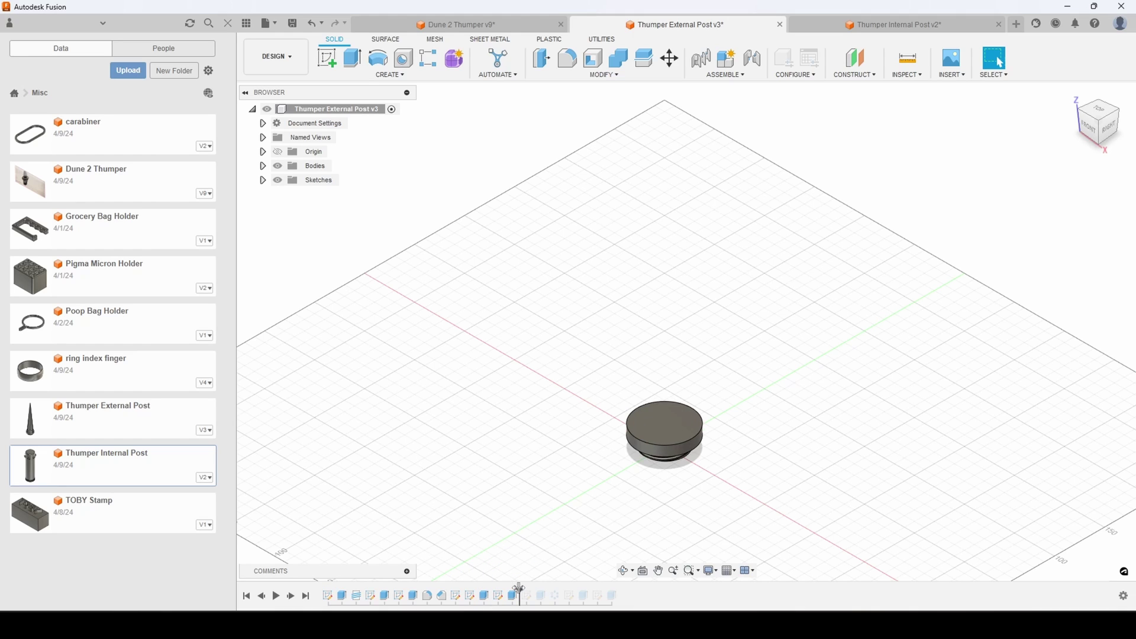
pyautogui.moveTo(519, 589); pyautogui.dragTo(548, 590)
# Step: Advance the spike's history through the crossing fins to the end, completing the notched base
pyautogui.moveTo(748, 555)
pyautogui.mouseDown(button='middle')
pyautogui.moveTo(758, 516)
pyautogui.moveTo(734, 495)
pyautogui.moveTo(756, 471)
pyautogui.moveTo(743, 496)
pyautogui.mouseUp(button='middle')
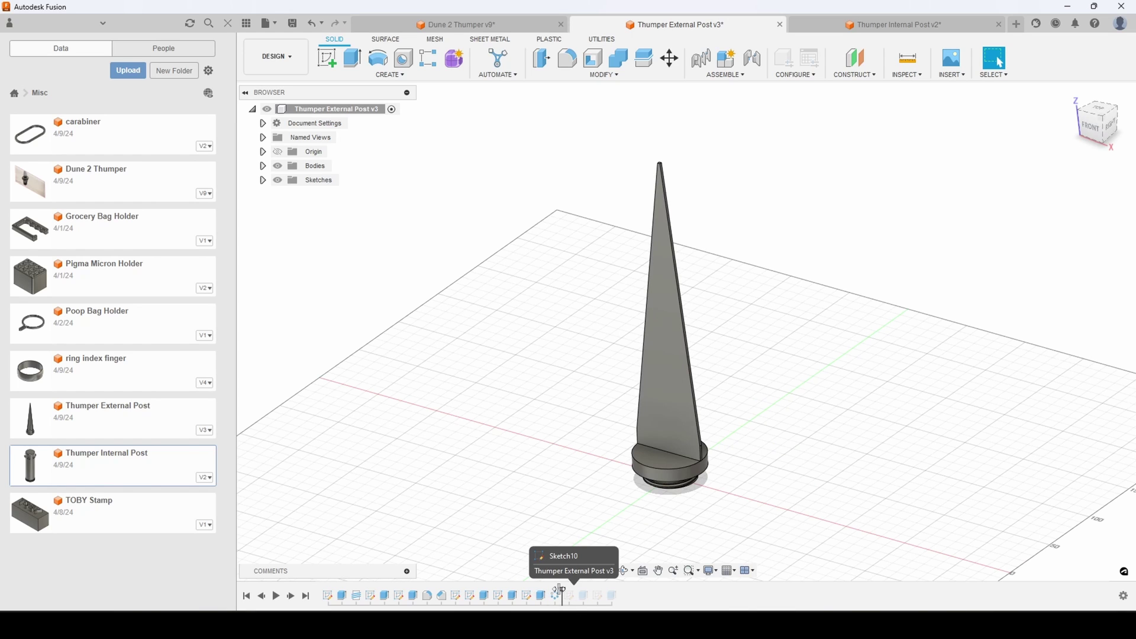
pyautogui.moveTo(550, 590); pyautogui.dragTo(562, 591)
pyautogui.keyDown('shift'); pyautogui.moveTo(816, 483); pyautogui.dragTo(781, 470, button='middle'); pyautogui.keyUp('shift')
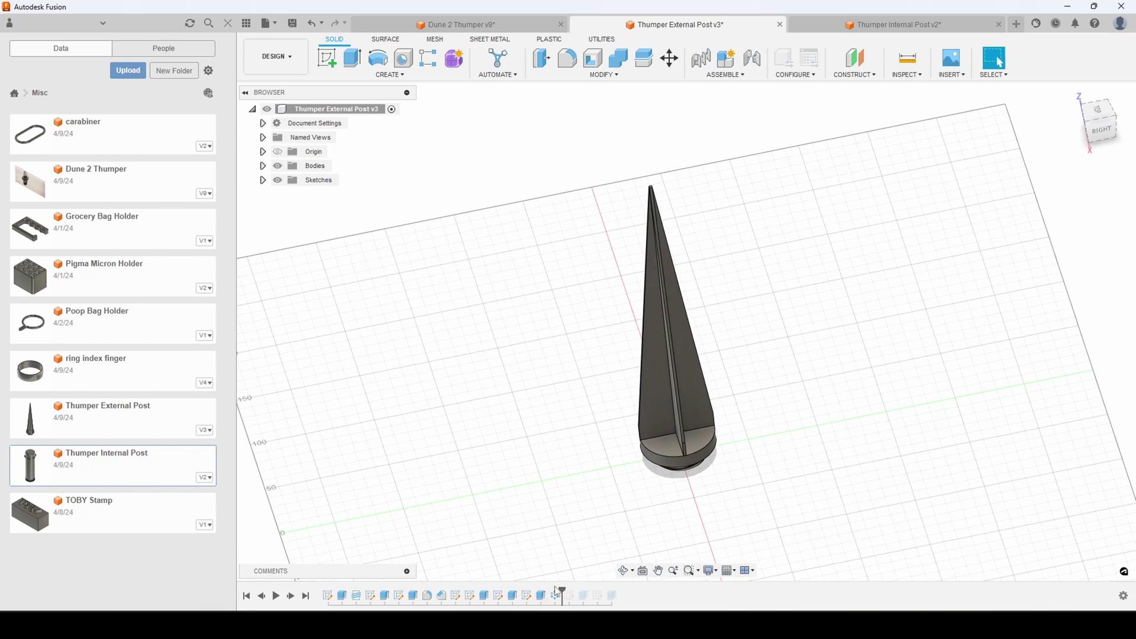
pyautogui.moveTo(564, 590); pyautogui.dragTo(590, 595)
pyautogui.keyDown('shift'); pyautogui.moveTo(687, 510); pyautogui.dragTo(661, 490, button='middle'); pyautogui.keyUp('shift')
pyautogui.moveTo(593, 589); pyautogui.dragTo(619, 591)
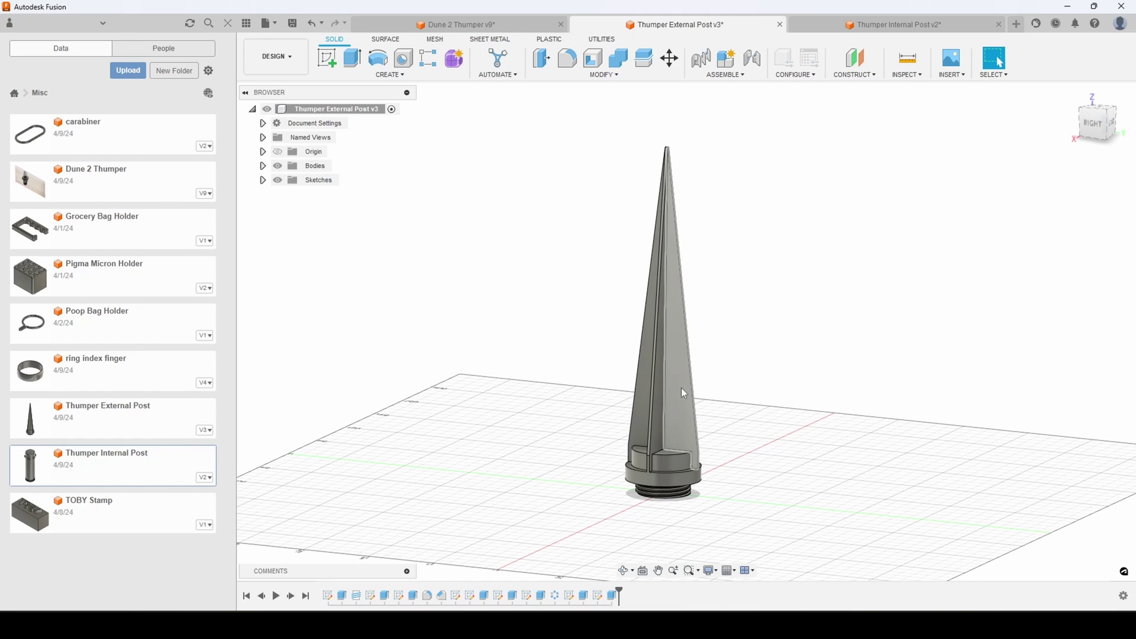
pyautogui.scroll(-2, 725, 384)
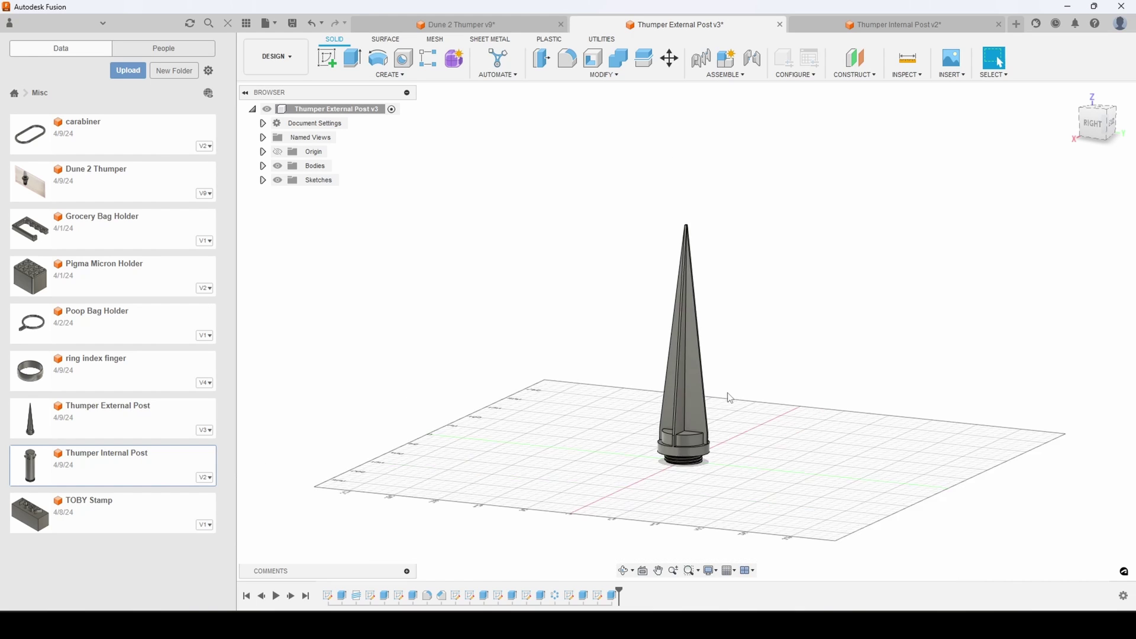
# Step: Show the bottom half's scale, then check the top half, spike and internal post each read 80%
pyautogui.scroll(3, 694, 389)
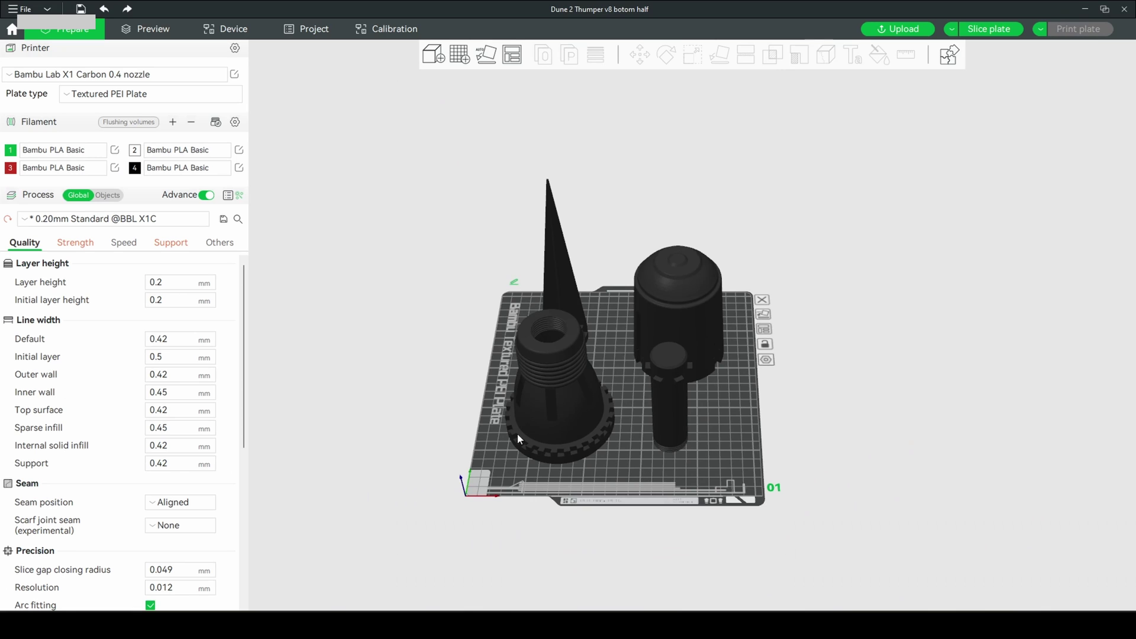
pyautogui.moveTo(518, 435); pyautogui.dragTo(566, 431)
pyautogui.moveTo(645, 518); pyautogui.dragTo(616, 536)
pyautogui.click(628, 401)
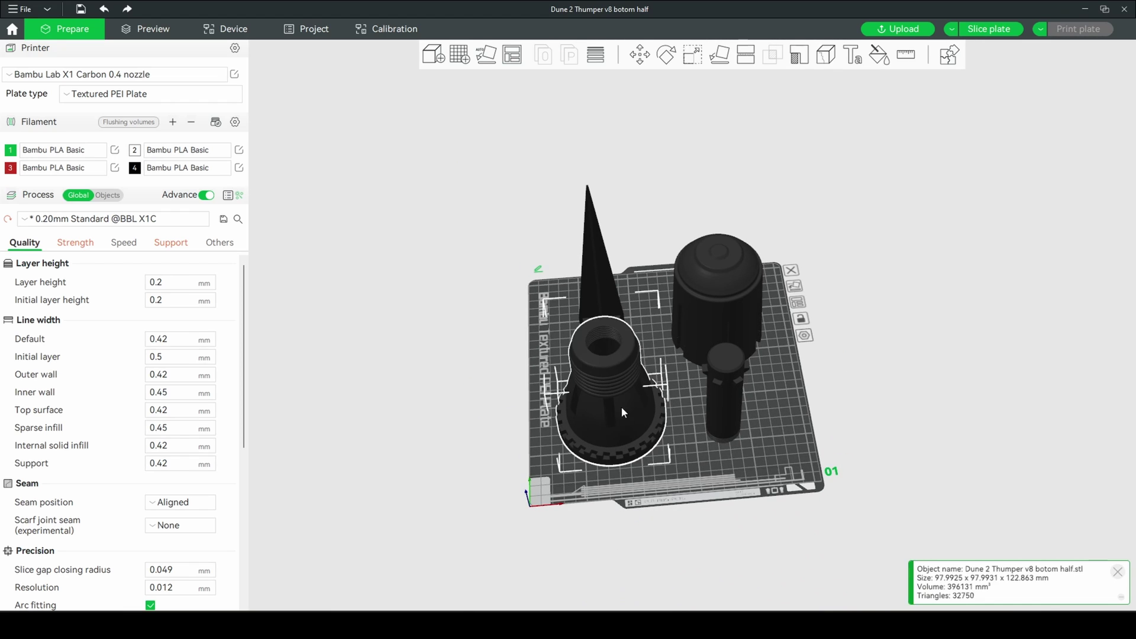
pyautogui.click(695, 63)
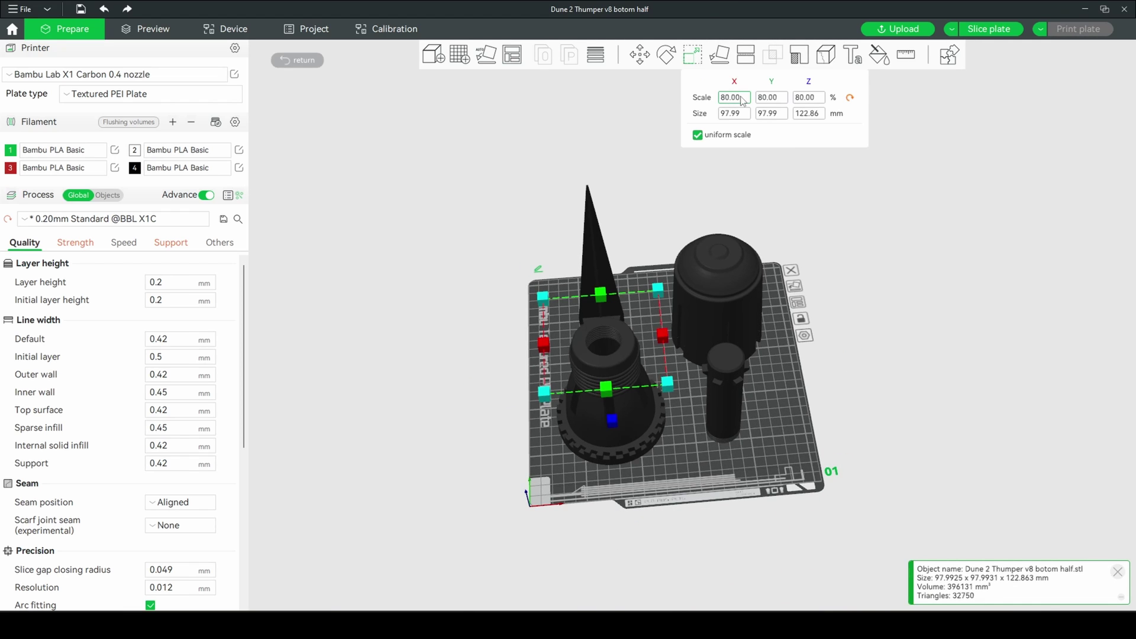
pyautogui.click(721, 273)
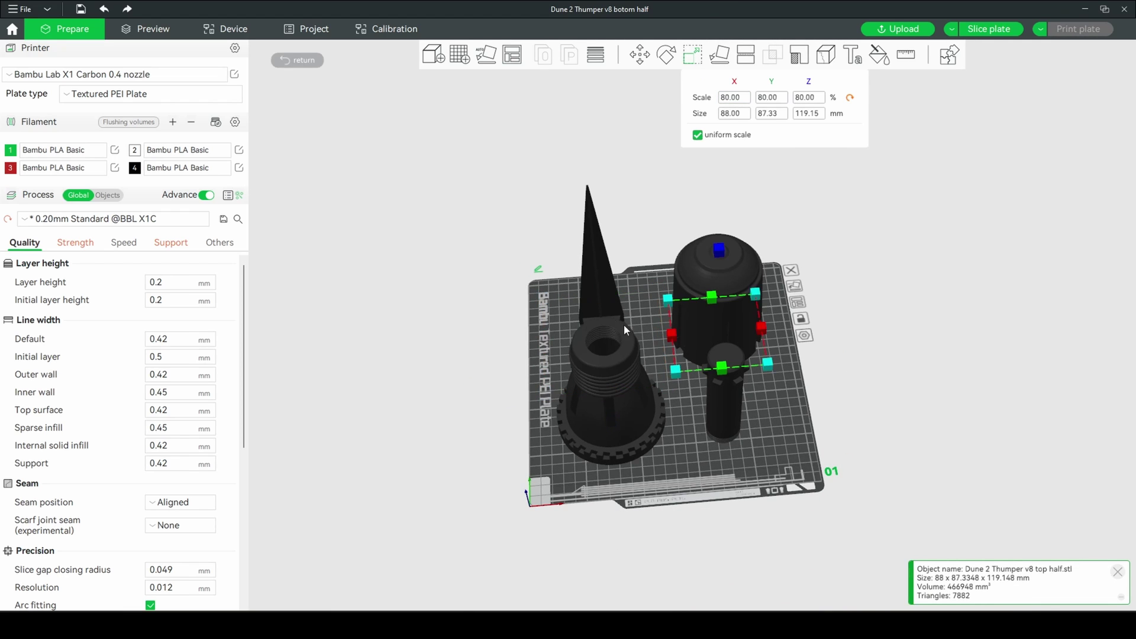
pyautogui.click(599, 288)
pyautogui.click(728, 404)
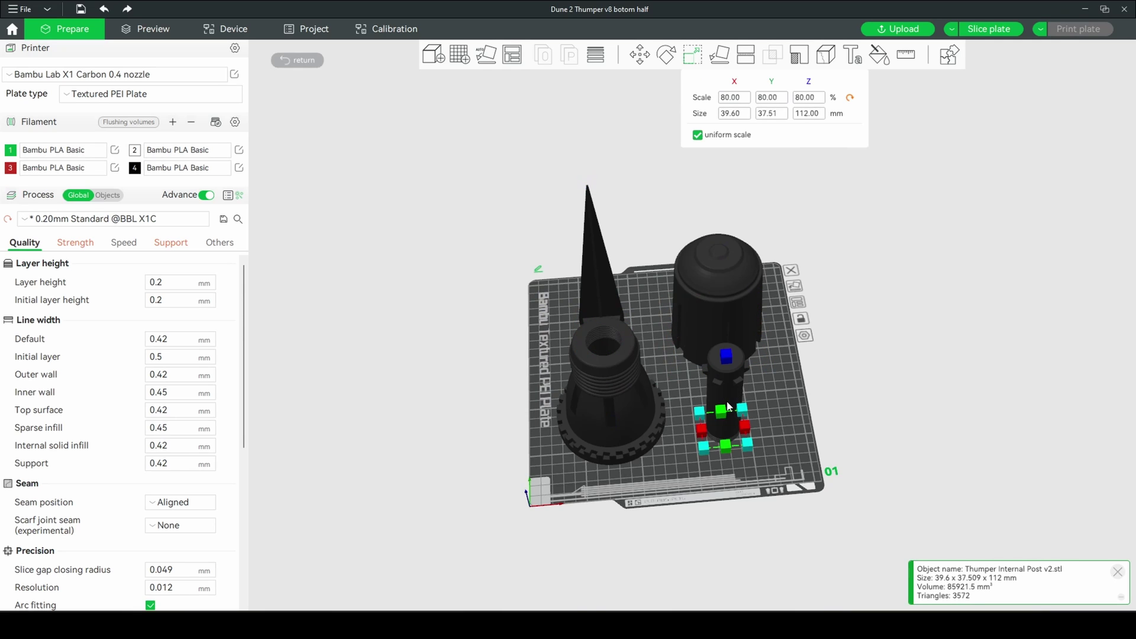